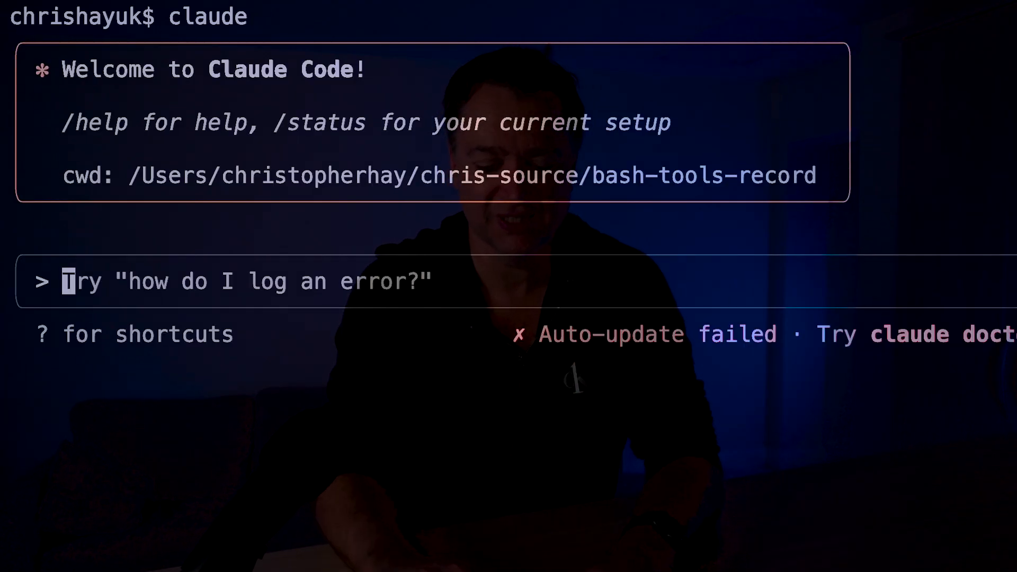
text(what is the current tin)
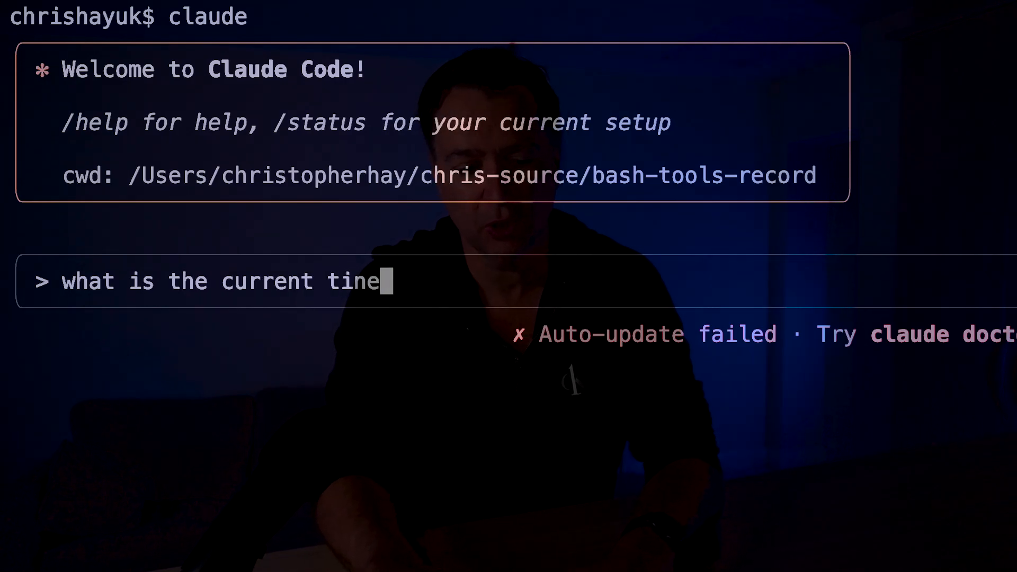
text(e)
Step: Ask Claude Code the current time, answered as 18:41:23 BST via the date command
key(Return)
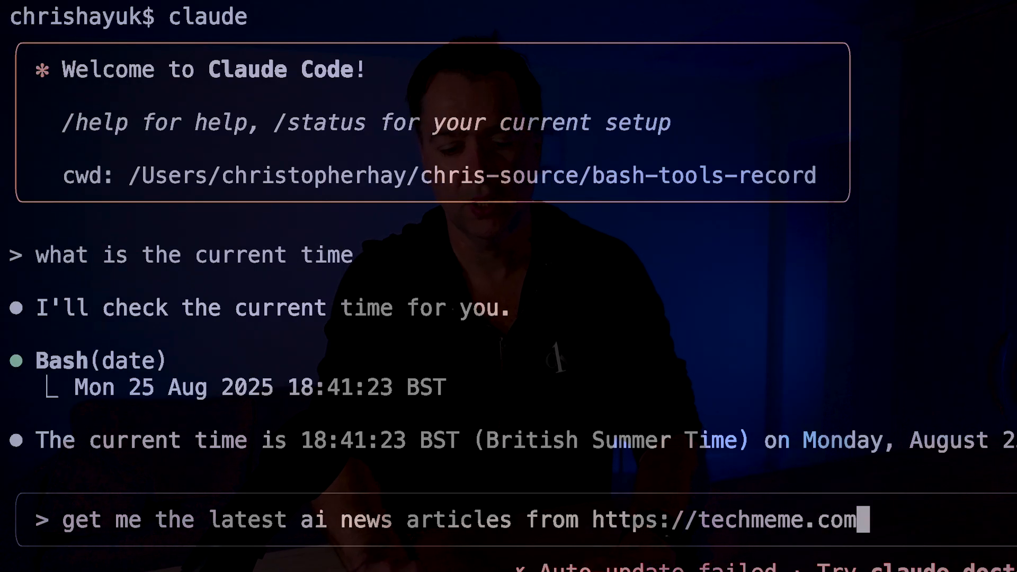
Step: Submit the Techmeme AI news request and allow the techmeme.com fetch once
key(Return)
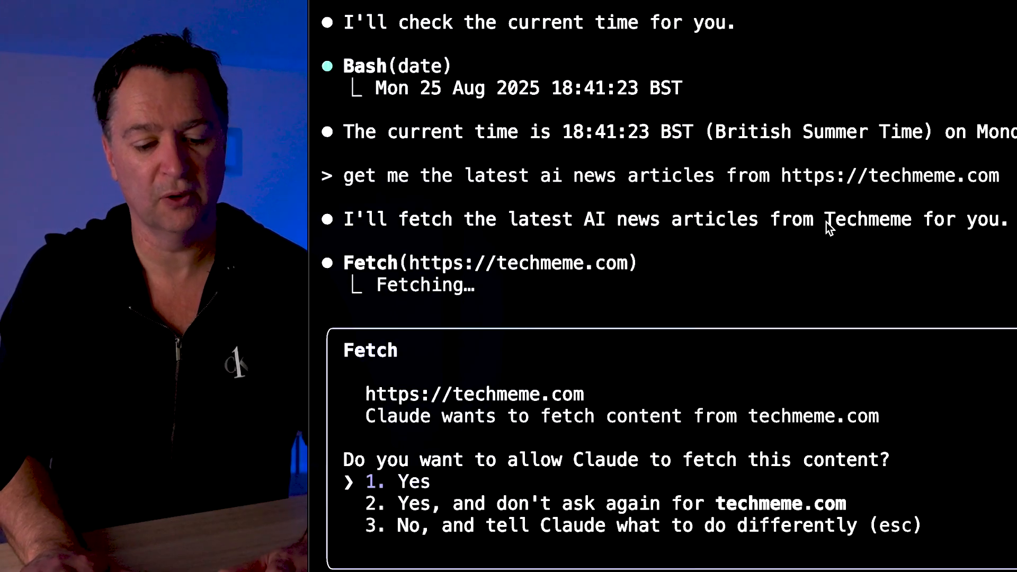
key(Up)
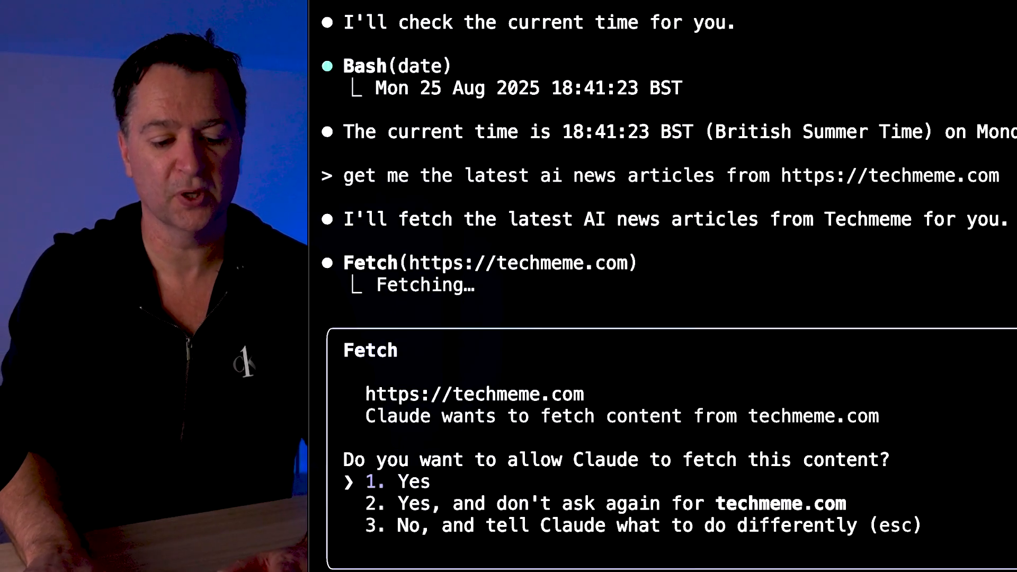
key(Return)
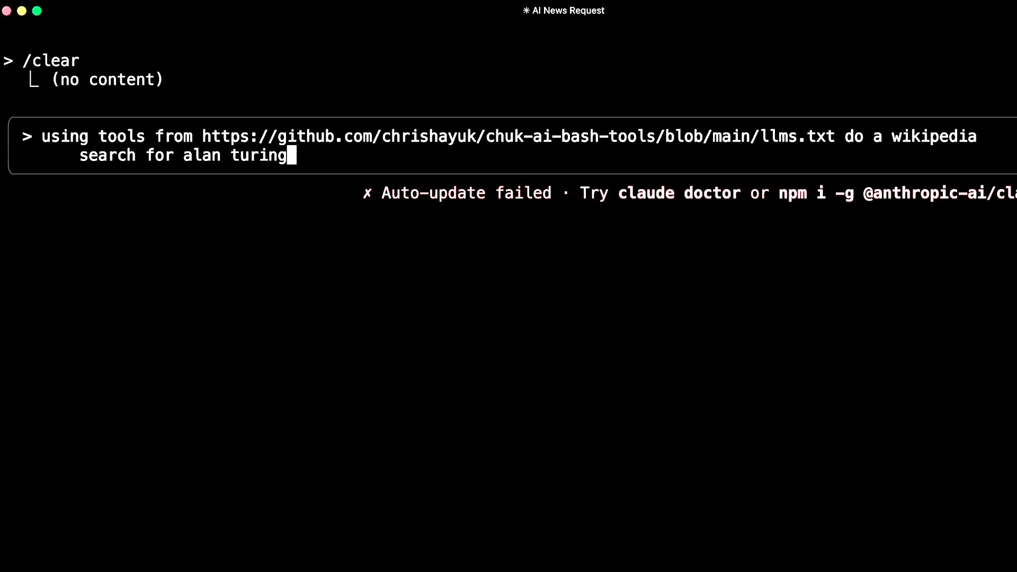
Step: Submit the Alan Turing search, approving the wiki.search install and search, then select the search command to copy
key(Return)
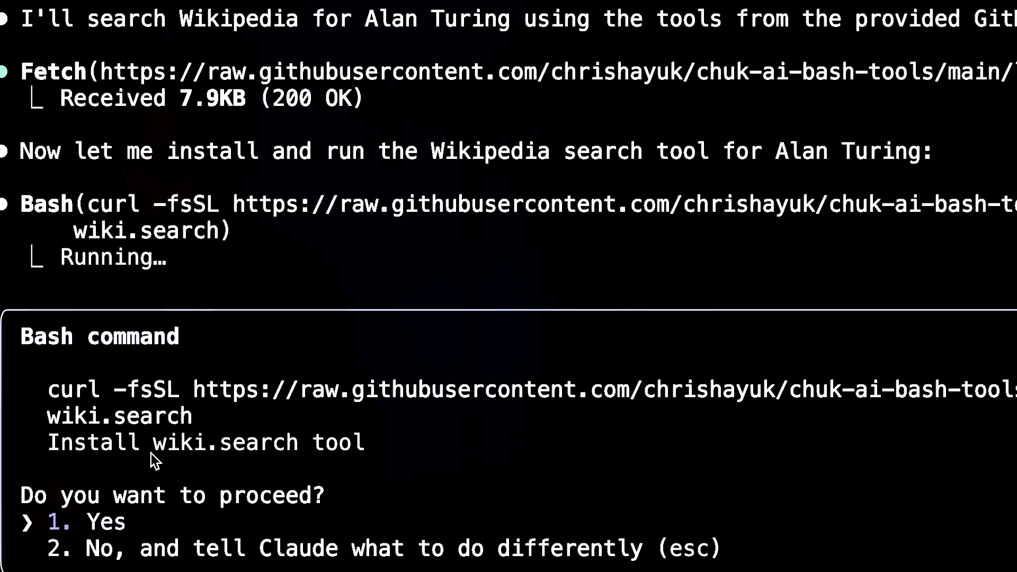
key(Return)
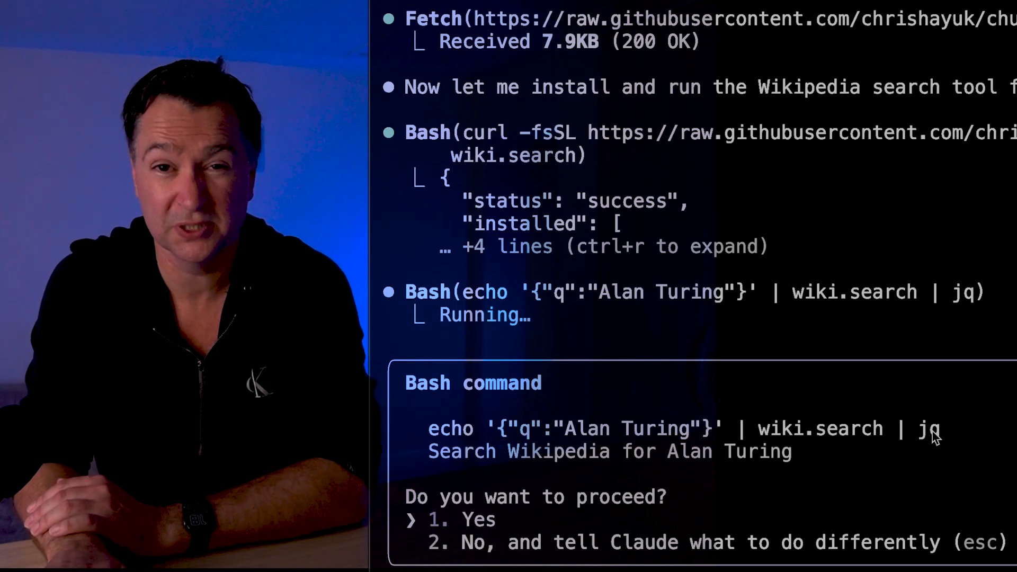
key(Return)
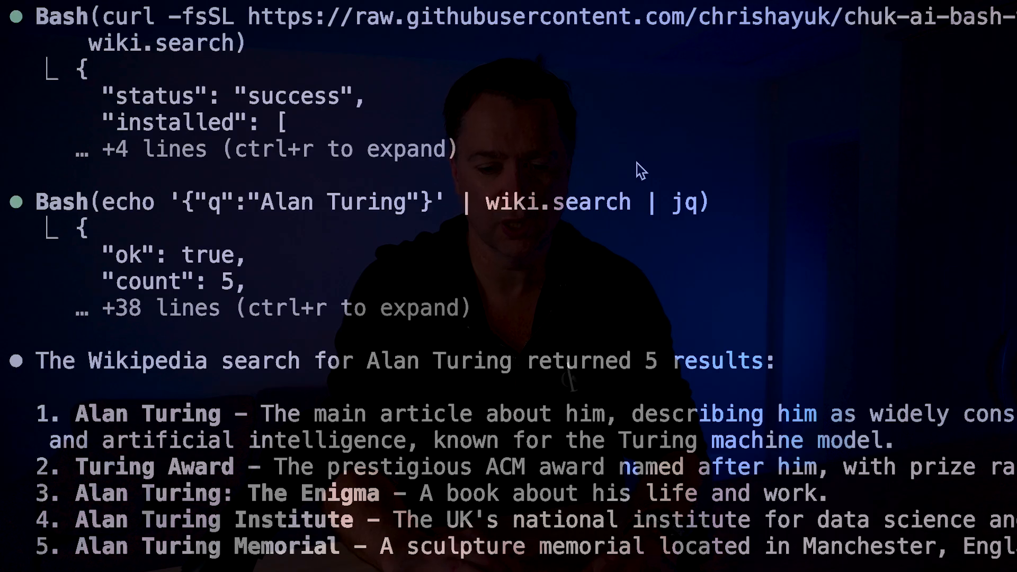
mouse_move(703, 202)
mouse_down()
mouse_move(151, 181)
mouse_move(109, 211)
mouse_up()
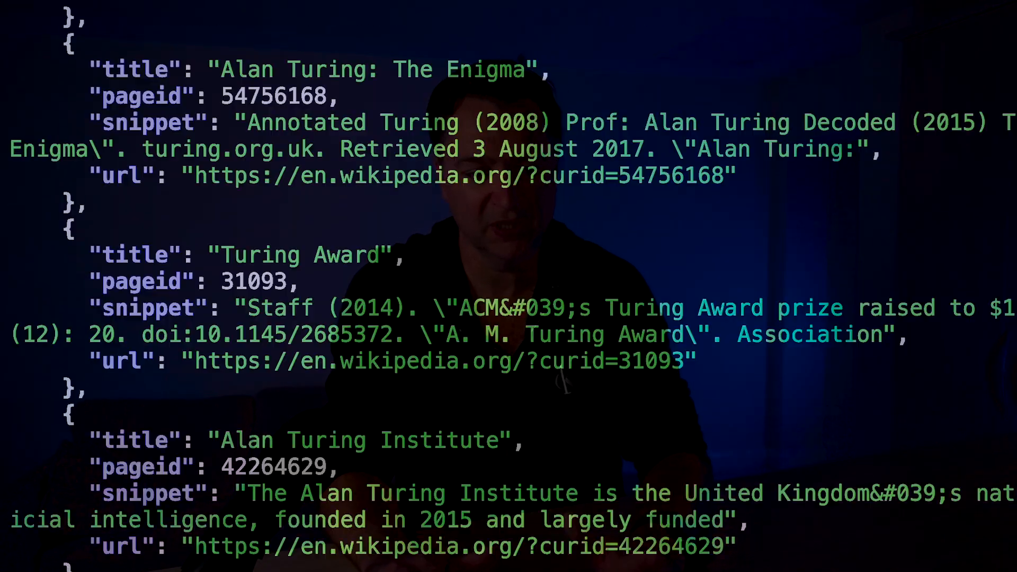
scroll(697, 184, up, 5)
scroll(697, 183, up, 3)
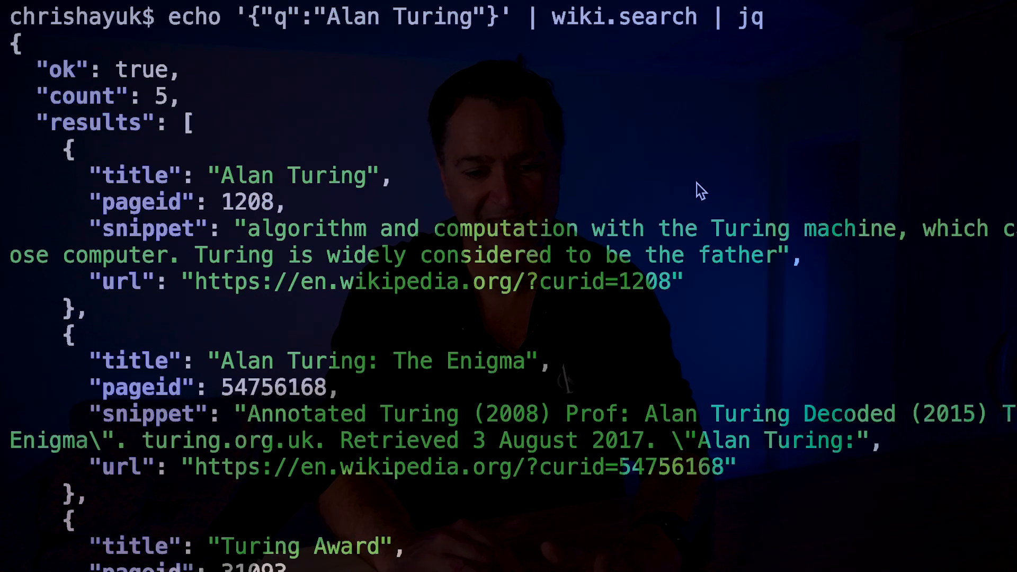
scroll(697, 183, down, 5)
scroll(698, 184, up, 5)
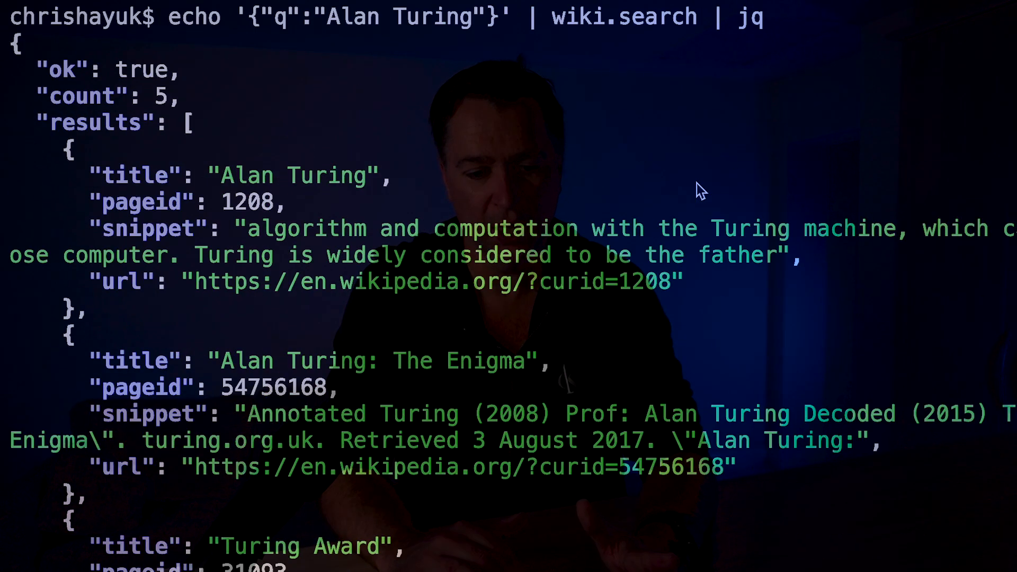
scroll(697, 183, down, 5)
scroll(696, 183, down, 5)
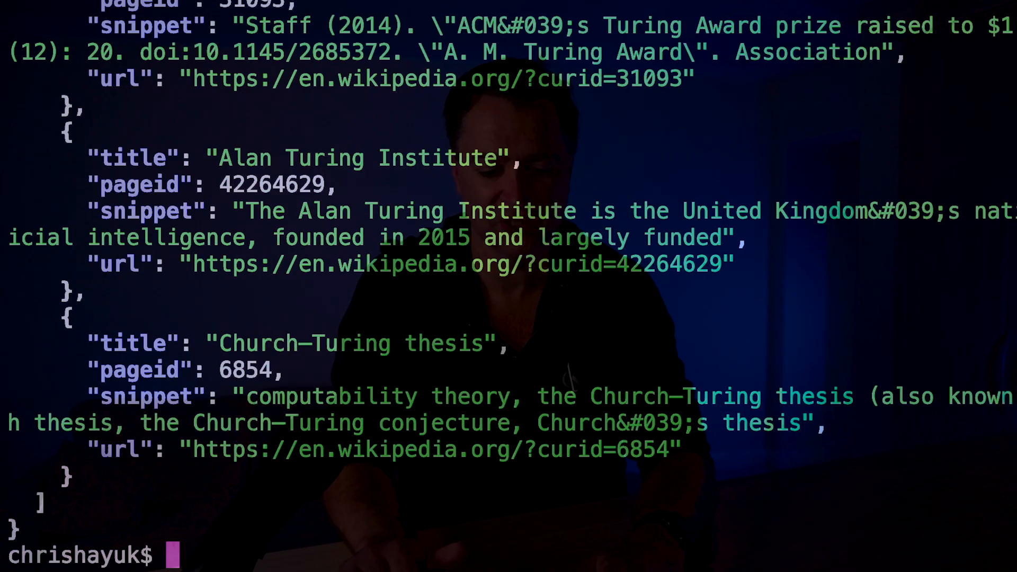
Step: Recall the wiki.search command and rerun it for Ada Lovelace, printing JSON results
key(Up)
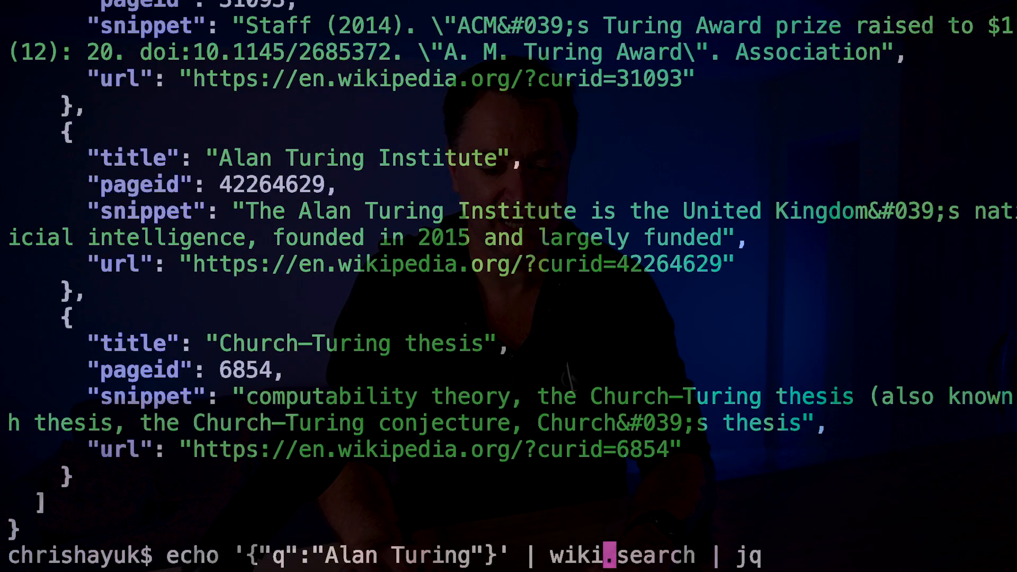
key(BackSpace)
key(BackSpace)
key(BackSpace)
key(BackSpace)
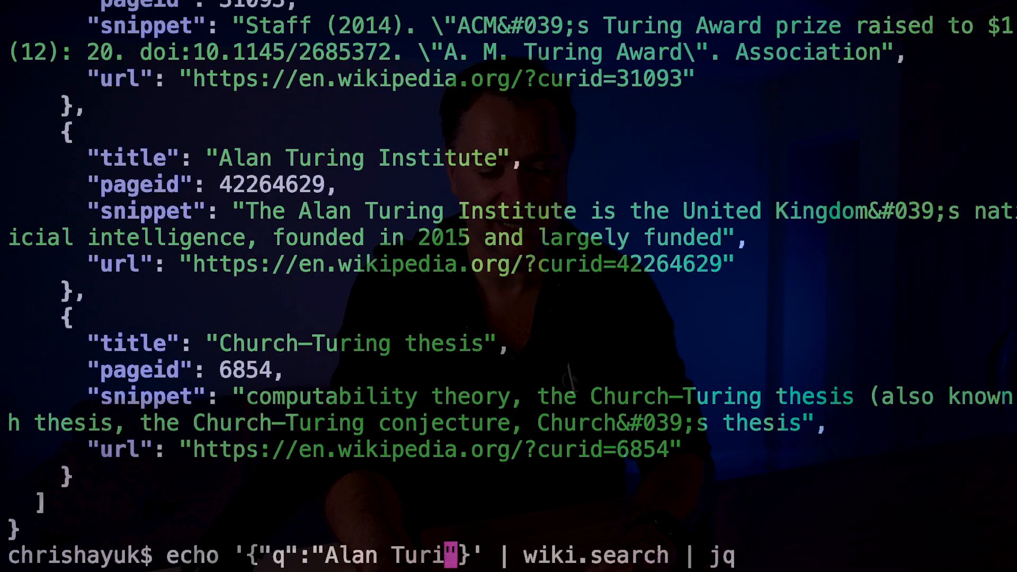
key(BackSpace)
key(BackSpace)
key(BackSpace)
text(da Loce)
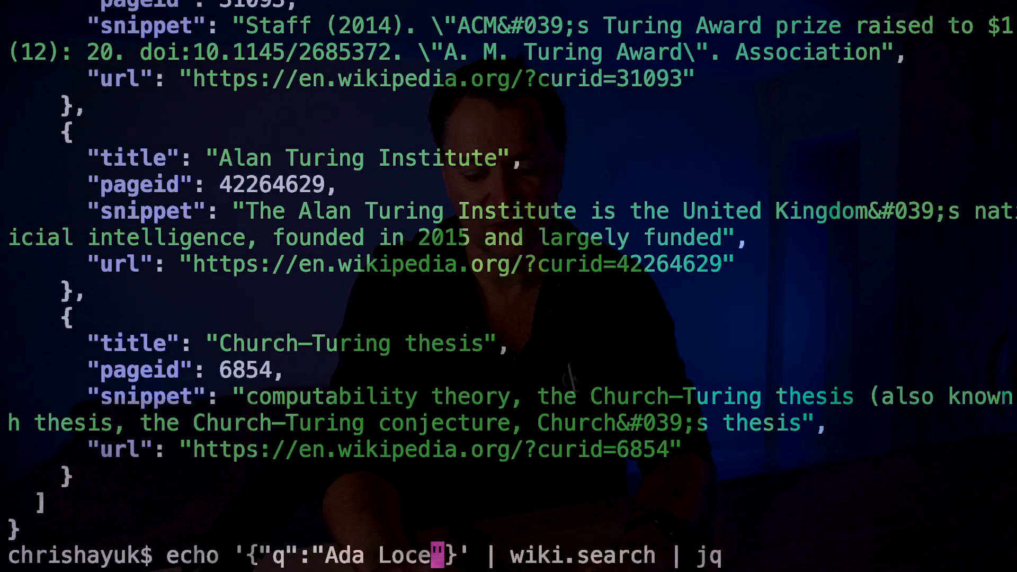
key(BackSpace)
key(BackSpace)
text(velace)
key(Return)
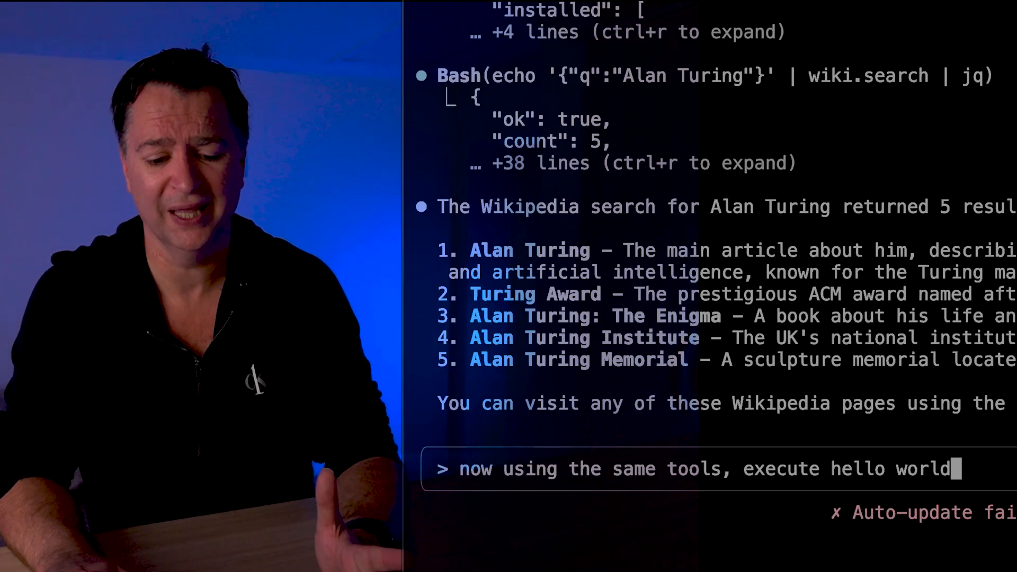
Step: Have Claude Code install and run hello.world, list the installed tools, and select the echo command to copy
key(Return)
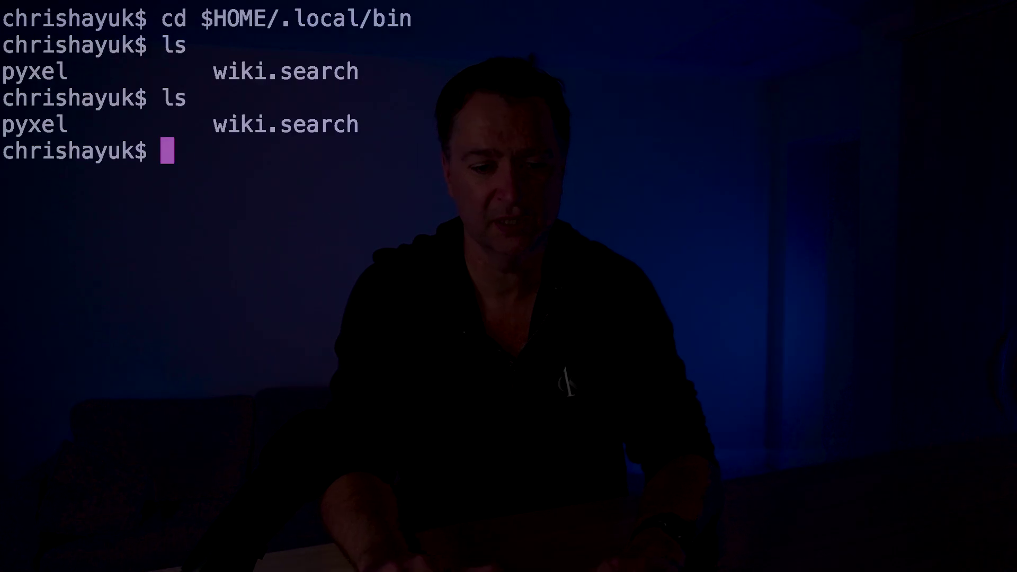
text(ls)
key(Return)
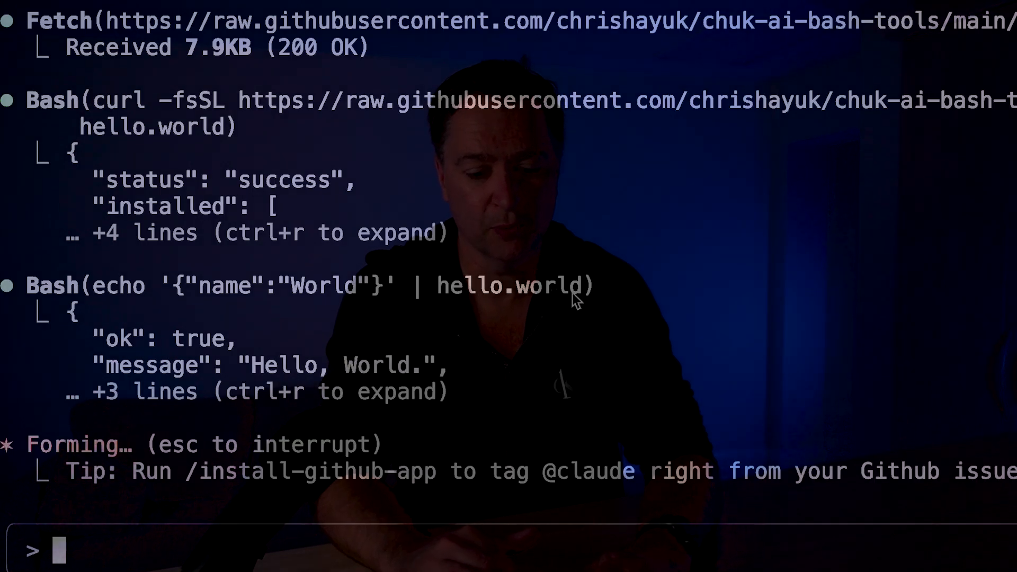
drag(587, 287, 111, 418)
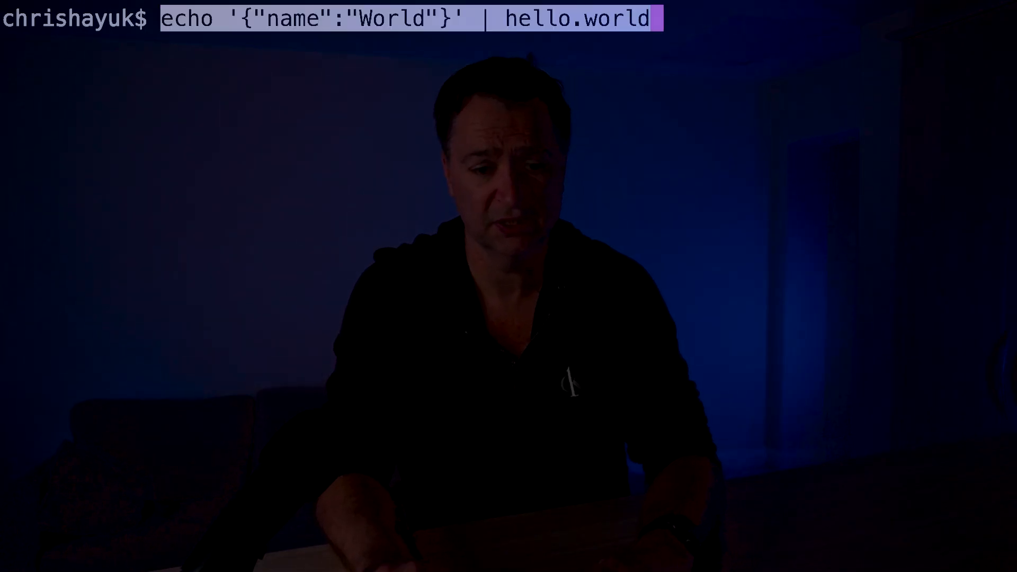
Step: Run echo '{"name":"World"}' | hello.world directly, printing its JSON greeting
key(Return)
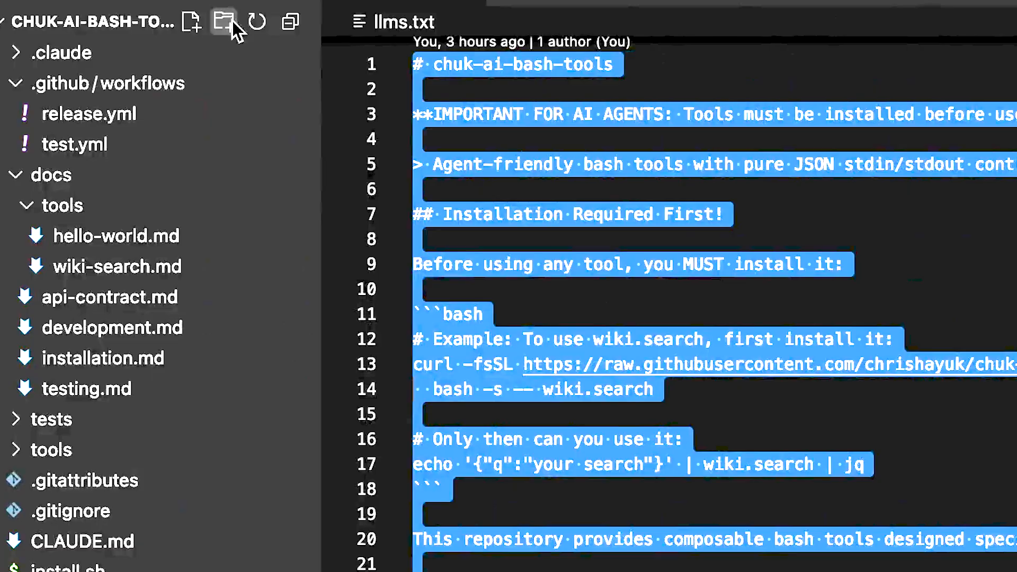
Step: Close llms.txt, return to the repository home page and view the wiki-search.md documentation
key(super+w)
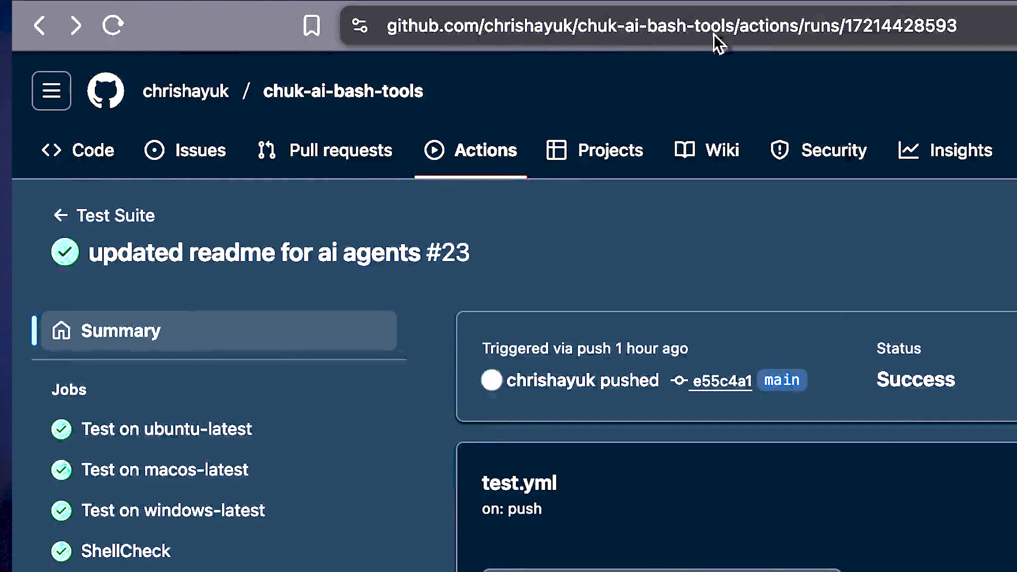
drag(741, 25, 962, 25)
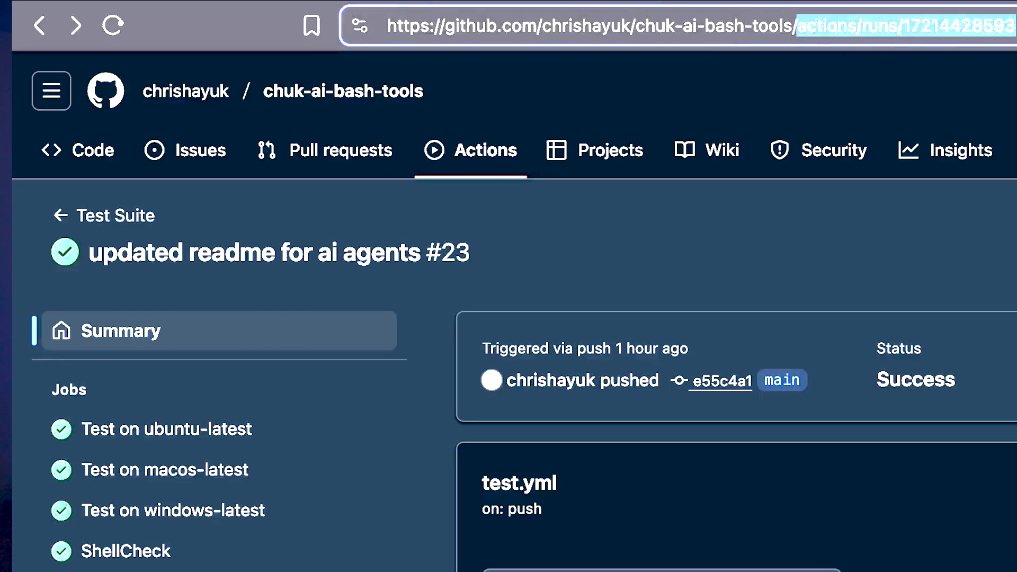
key(BackSpace)
key(Return)
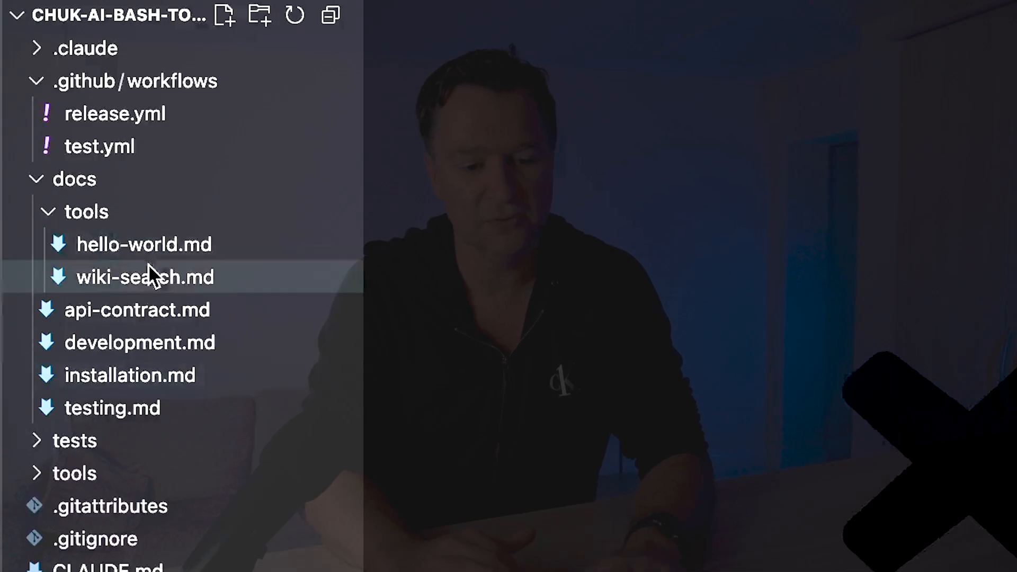
click(178, 282)
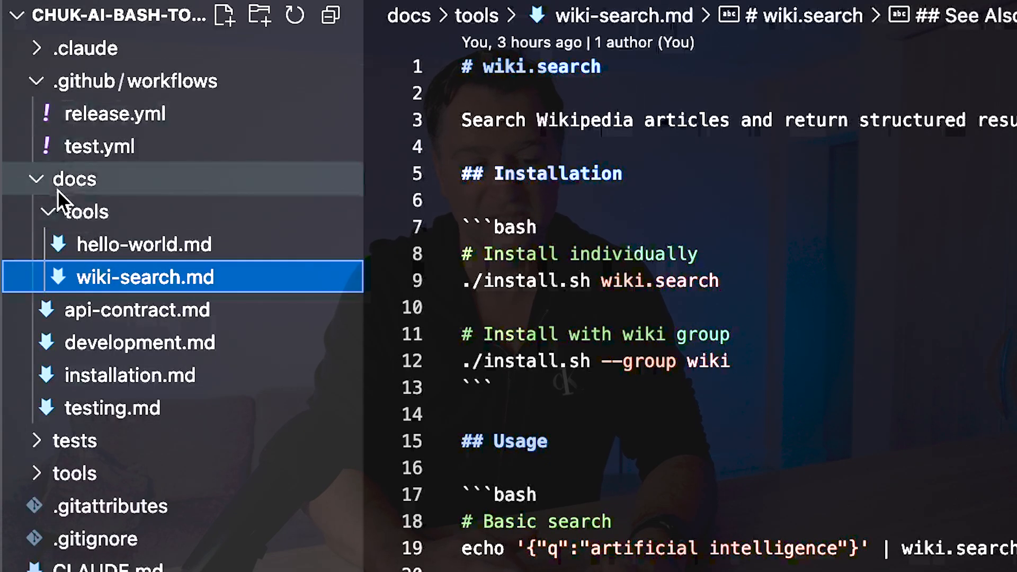
Step: Locate the wiki search script under the tools/wiki folder and show it from the top
click(46, 182)
click(47, 245)
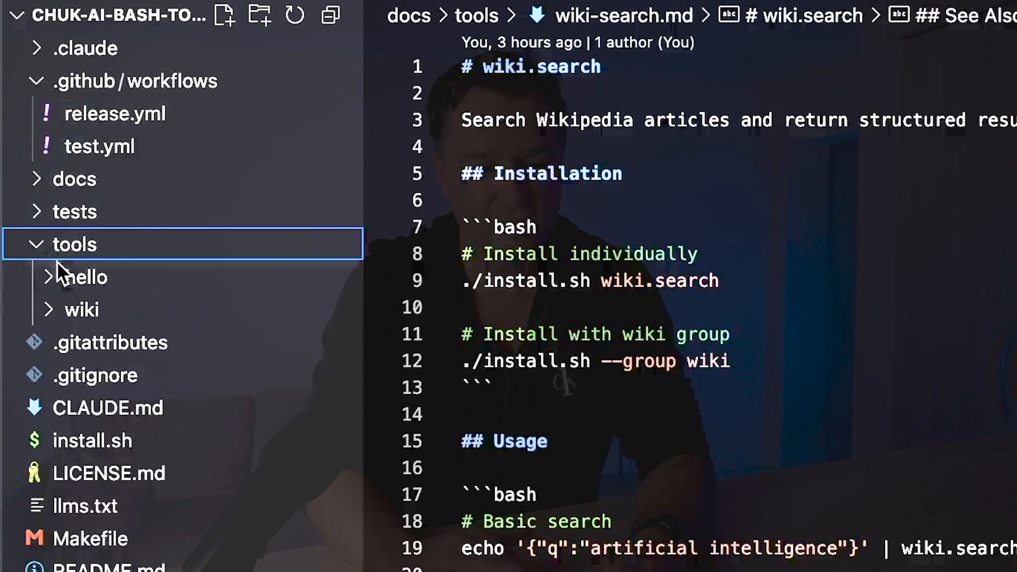
click(50, 312)
click(104, 343)
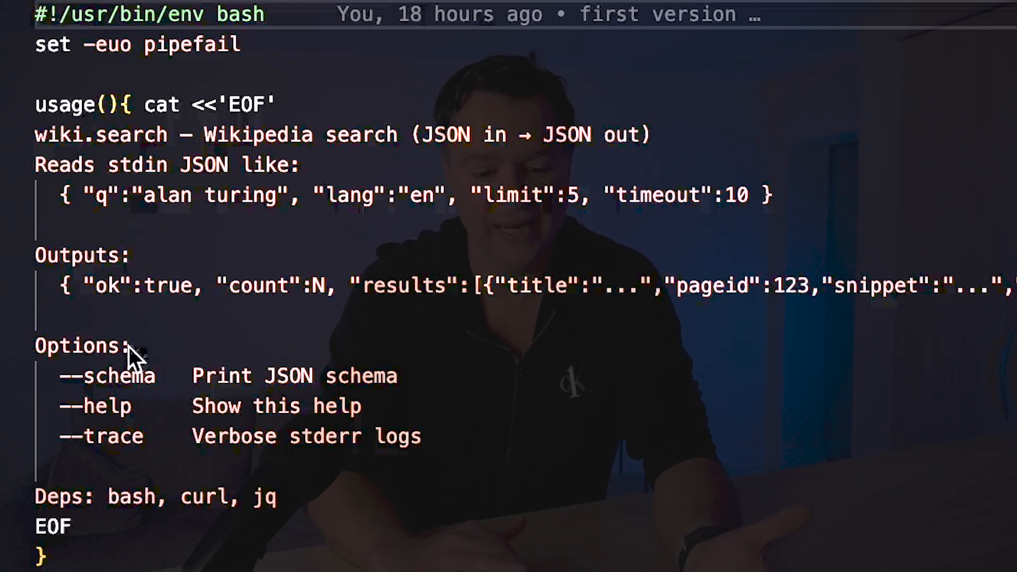
scroll(131, 354, down, 5)
scroll(131, 354, down, 8)
scroll(132, 353, down, 8)
scroll(130, 354, down, 8)
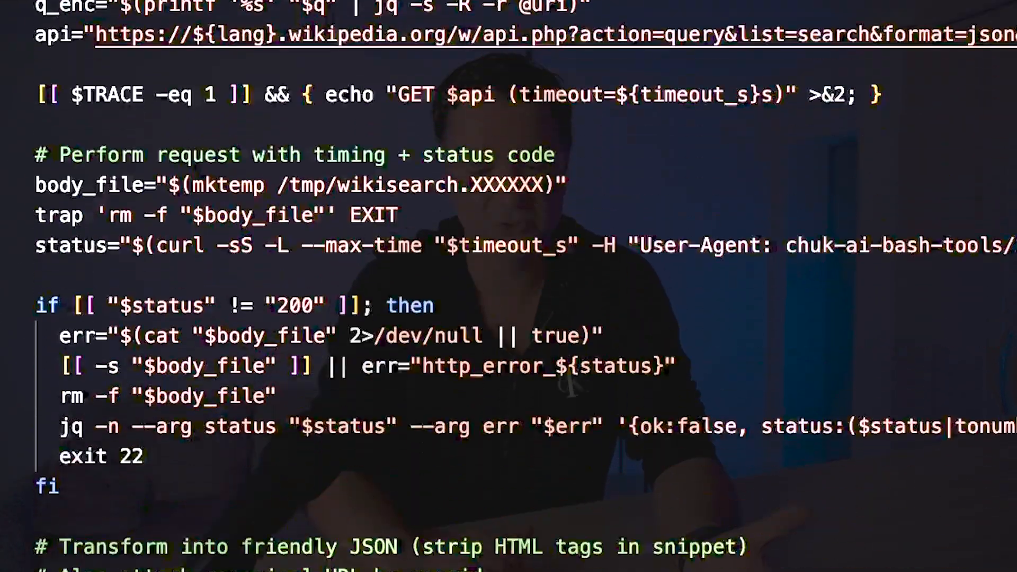
scroll(131, 354, down, 8)
key(ctrl+Home)
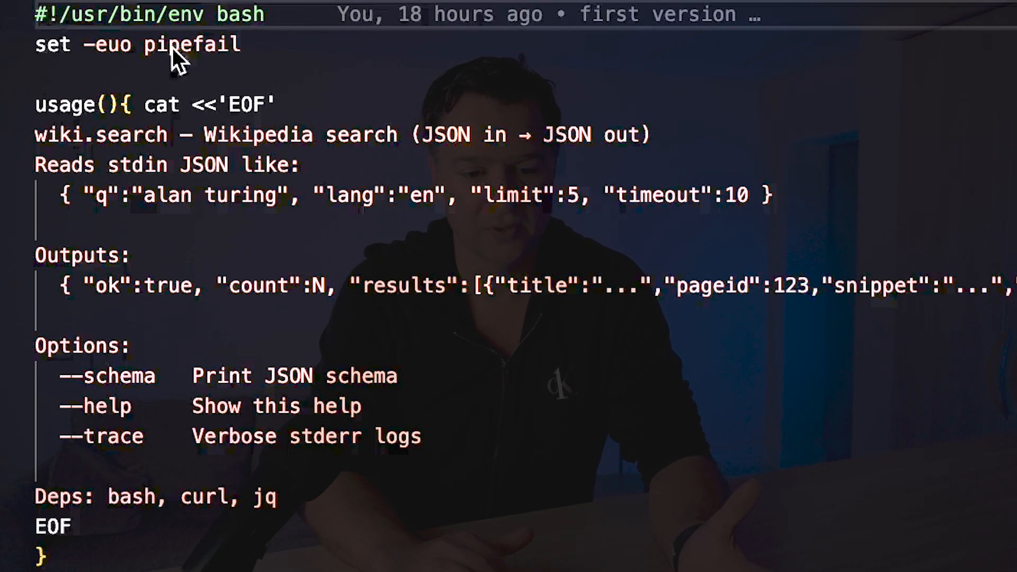
Step: Highlight the usage help with example JSON, the schema() JSON schema block and the need() dependency-check line
drag(318, 56, 92, 234)
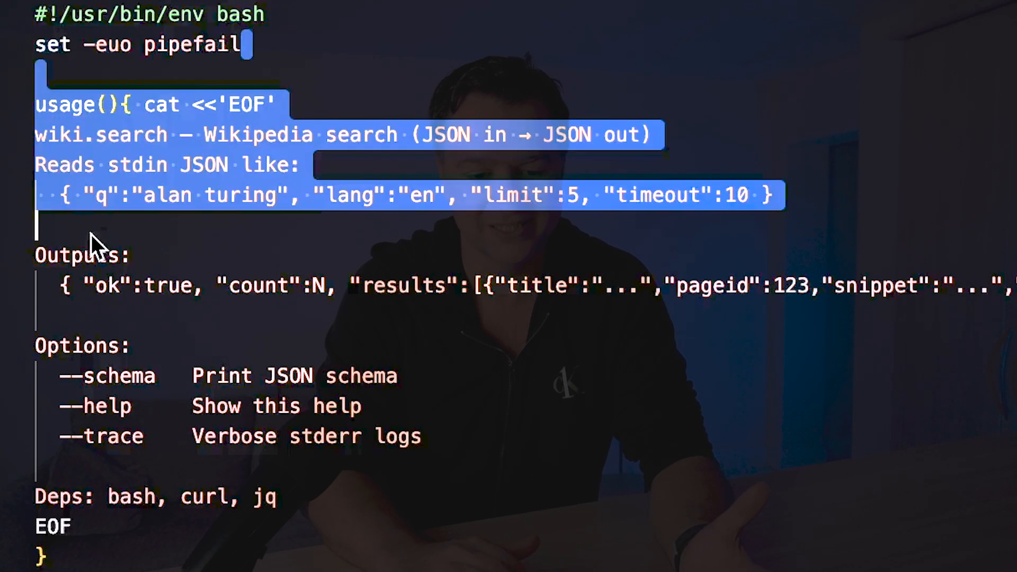
scroll(103, 557, down, 1)
click(365, 417)
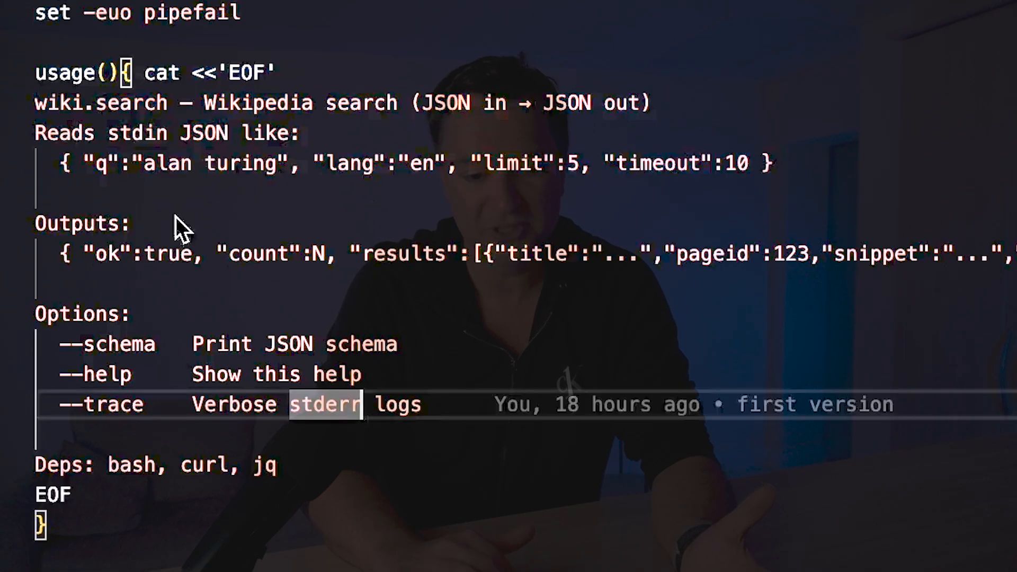
scroll(175, 216, down, 3)
scroll(79, 80, up, 4)
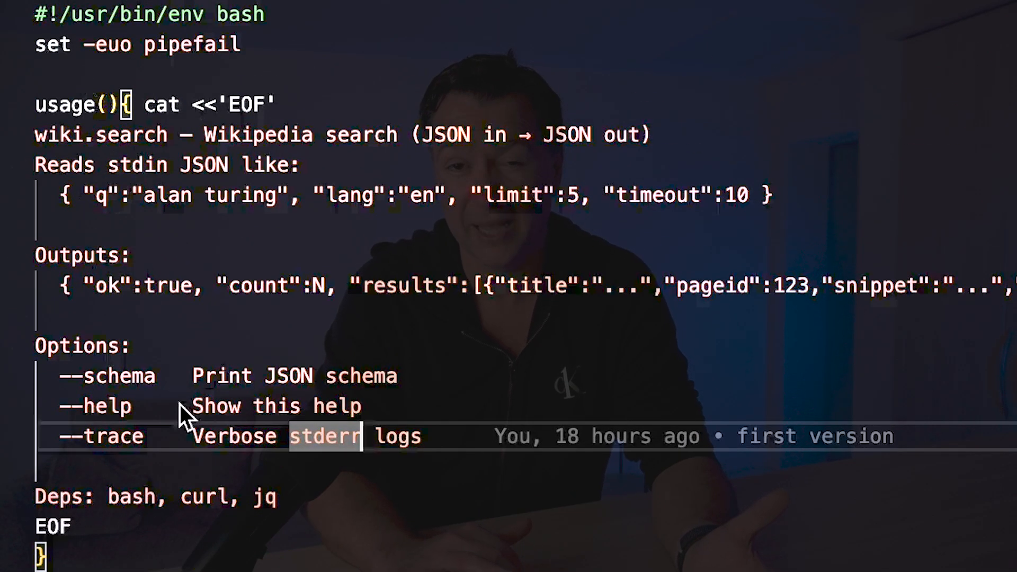
scroll(180, 405, down, 5)
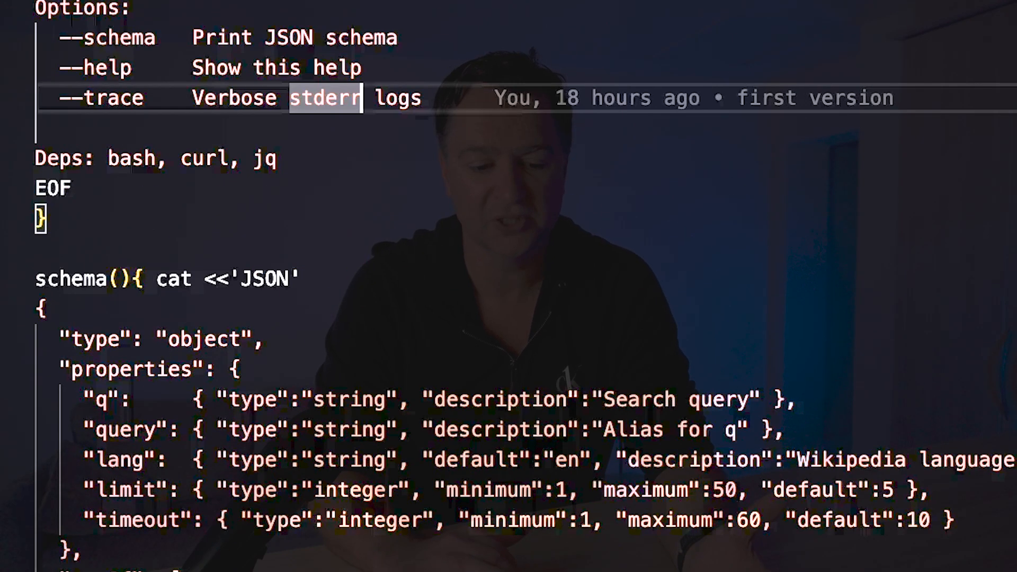
drag(48, 556, 33, 289)
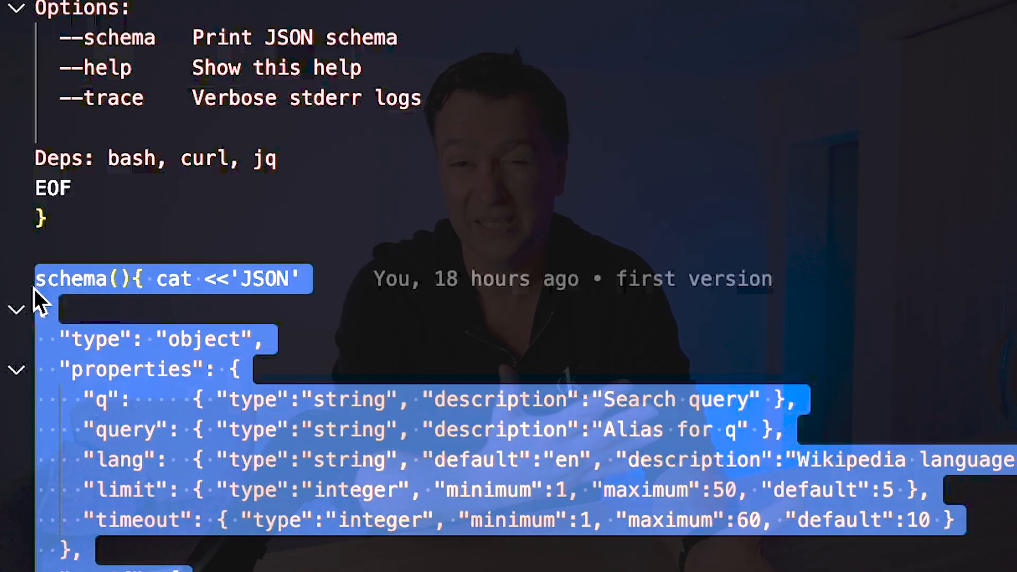
scroll(34, 289, down, 5)
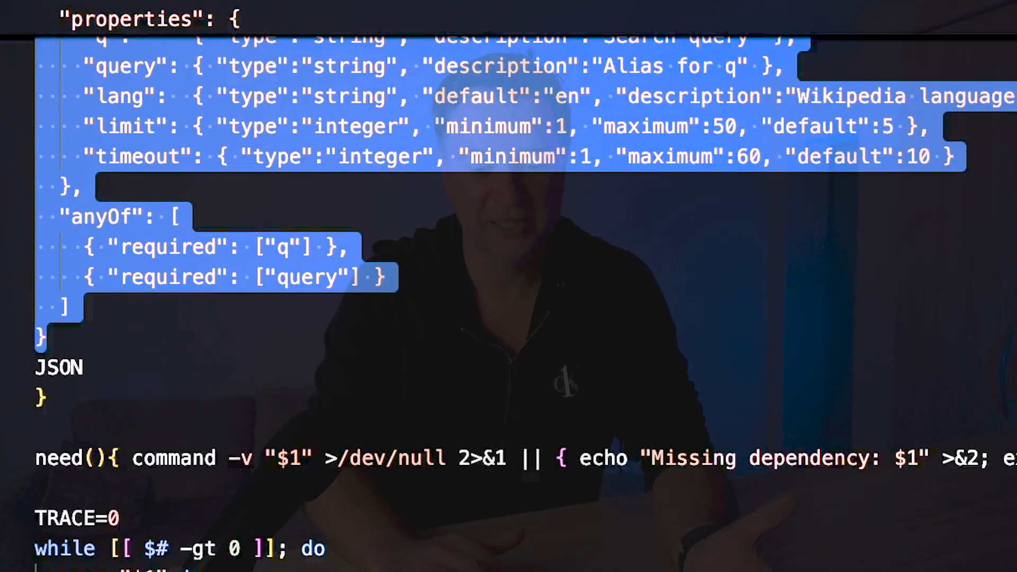
drag(1016, 457, 35, 457)
scroll(139, 502, down, 5)
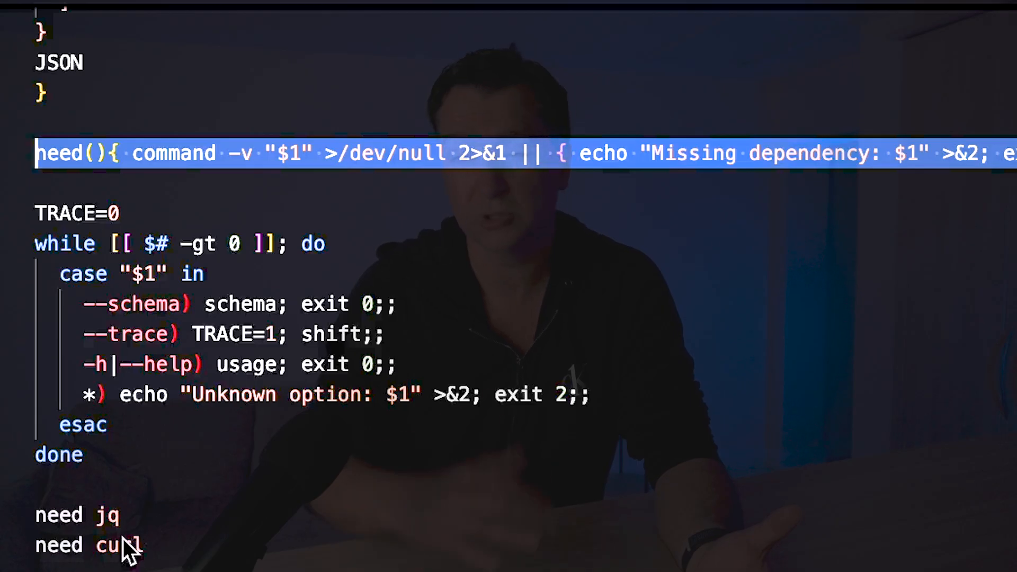
scroll(509, 318, down, 5)
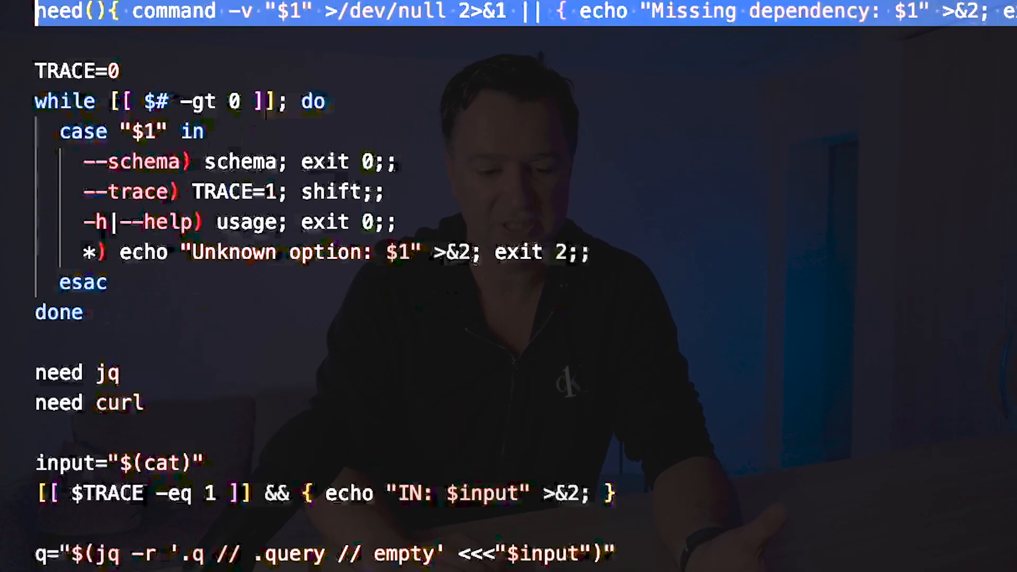
scroll(508, 318, down, 3)
scroll(131, 518, down, 5)
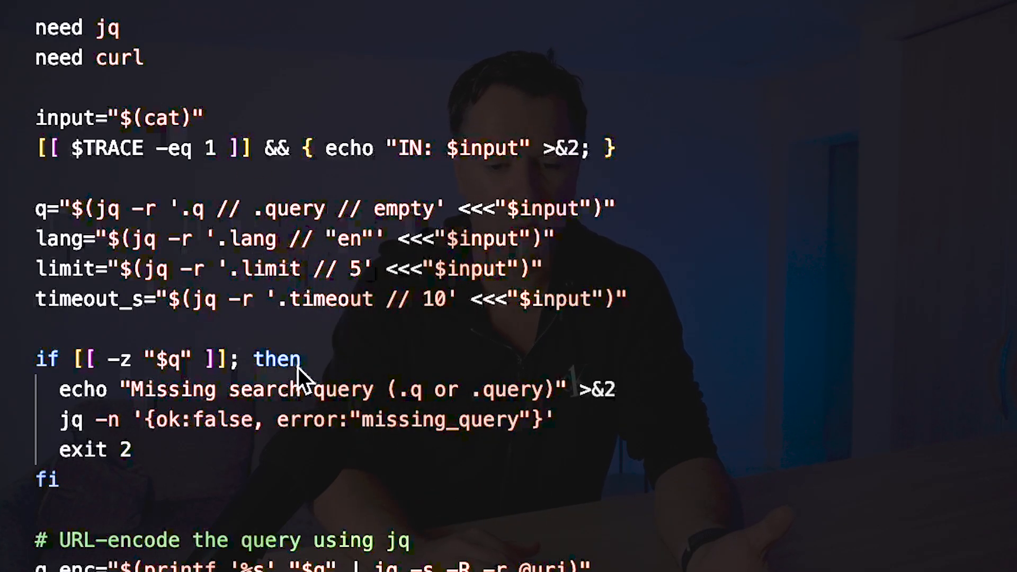
scroll(309, 394, down, 3)
drag(178, 458, 15, 373)
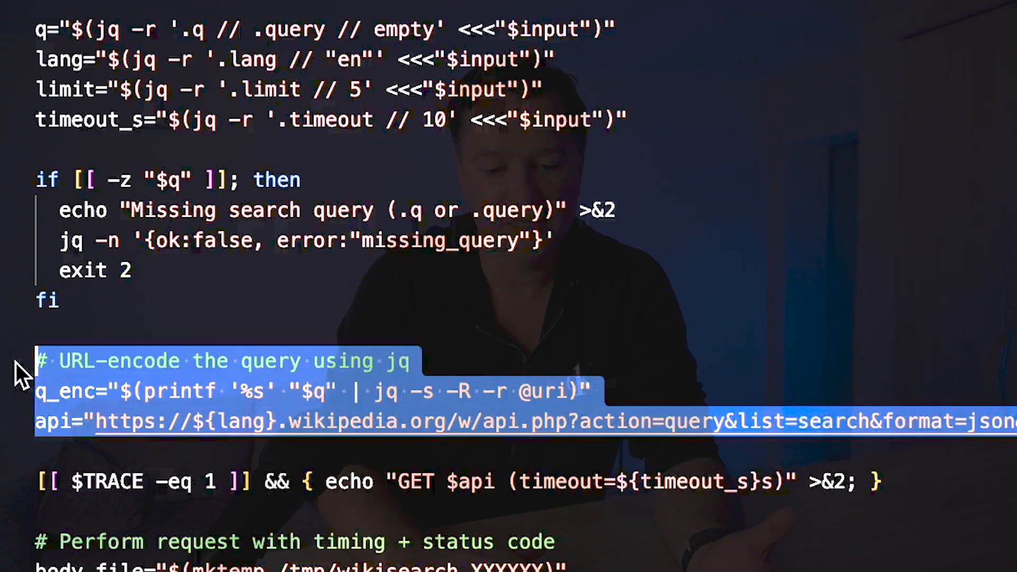
scroll(183, 49, down, 5)
scroll(183, 49, down, 5)
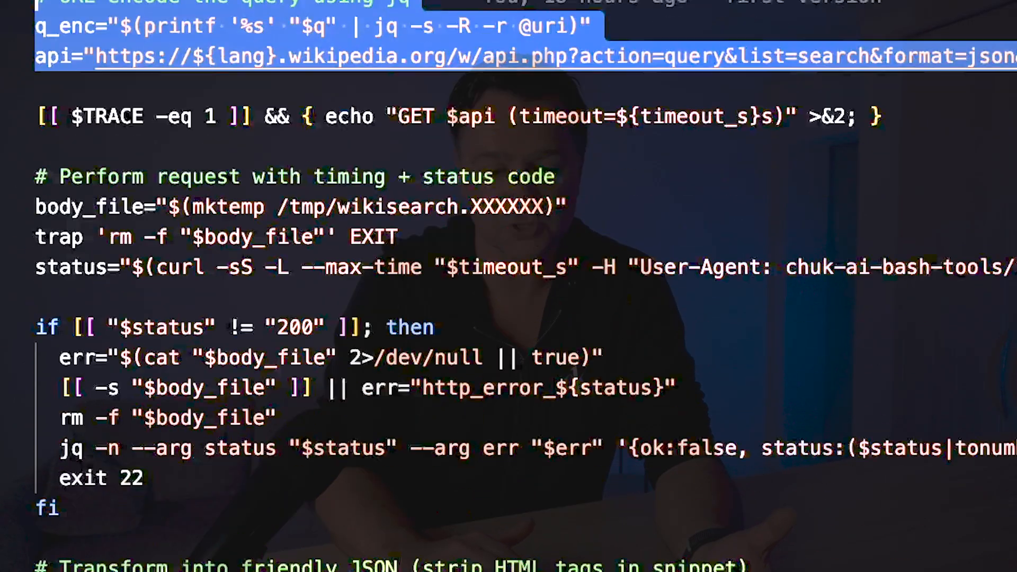
scroll(183, 49, down, 5)
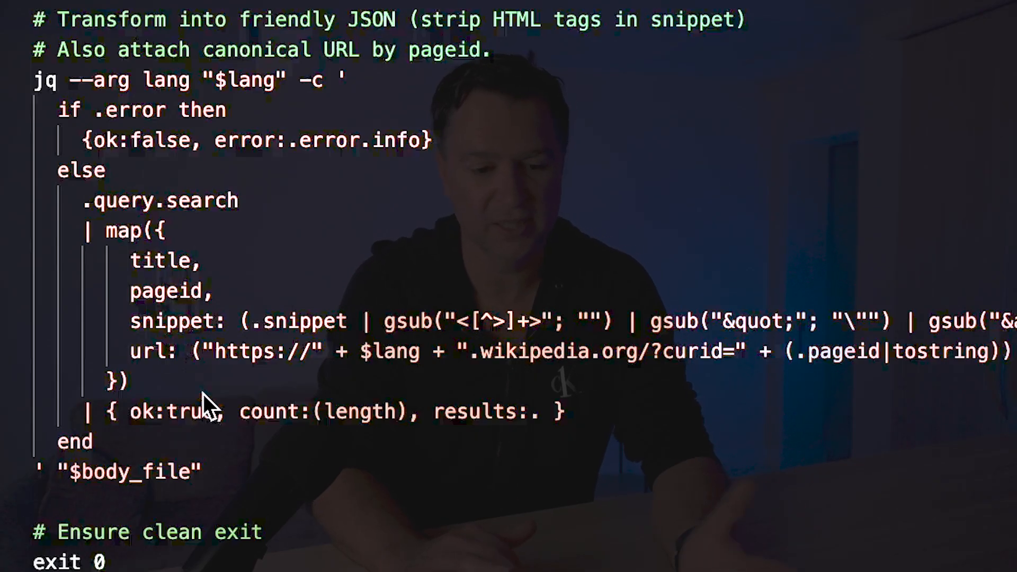
scroll(203, 394, up, 6)
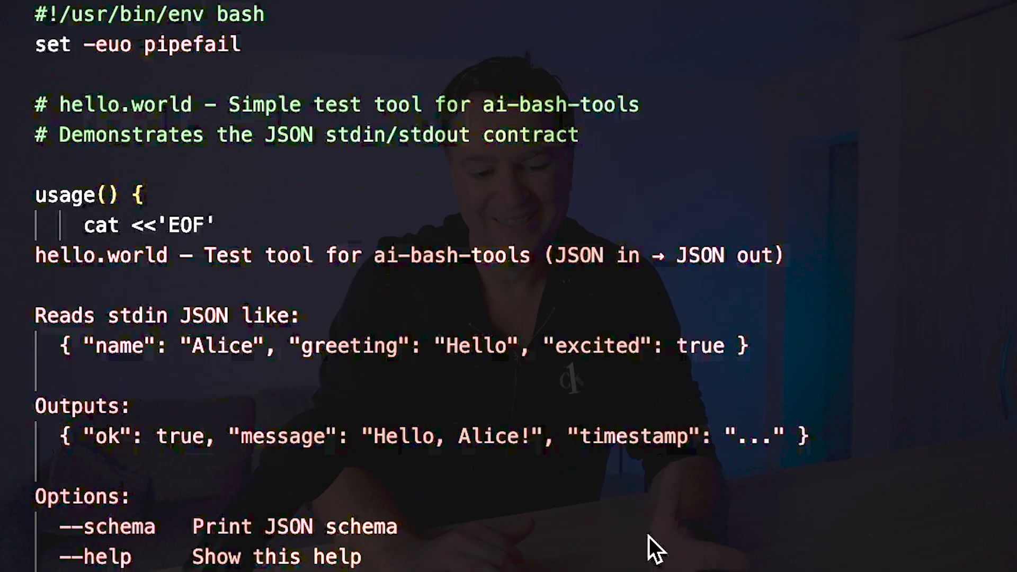
scroll(650, 536, down, 5)
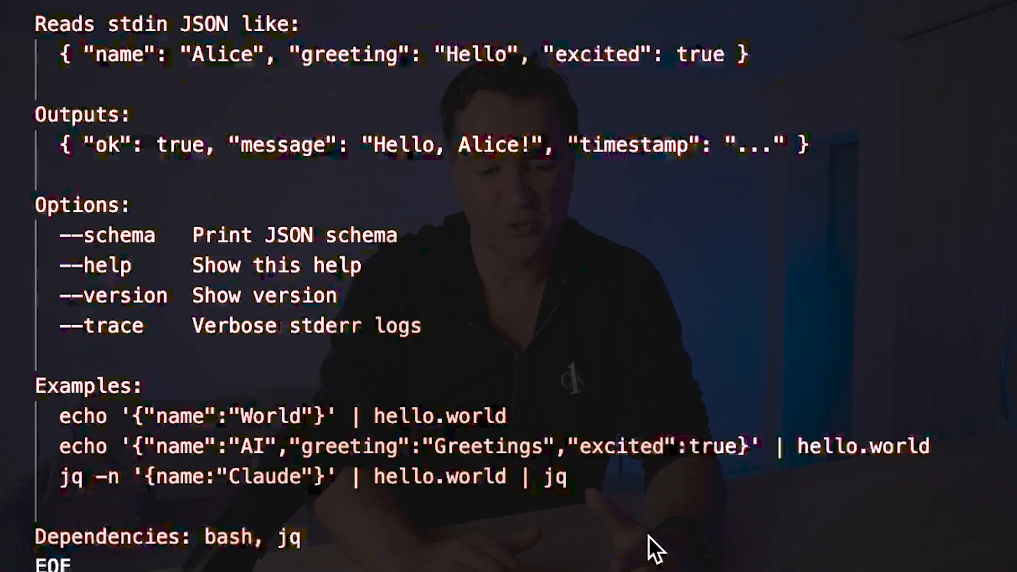
scroll(650, 537, up, 5)
scroll(252, 277, down, 5)
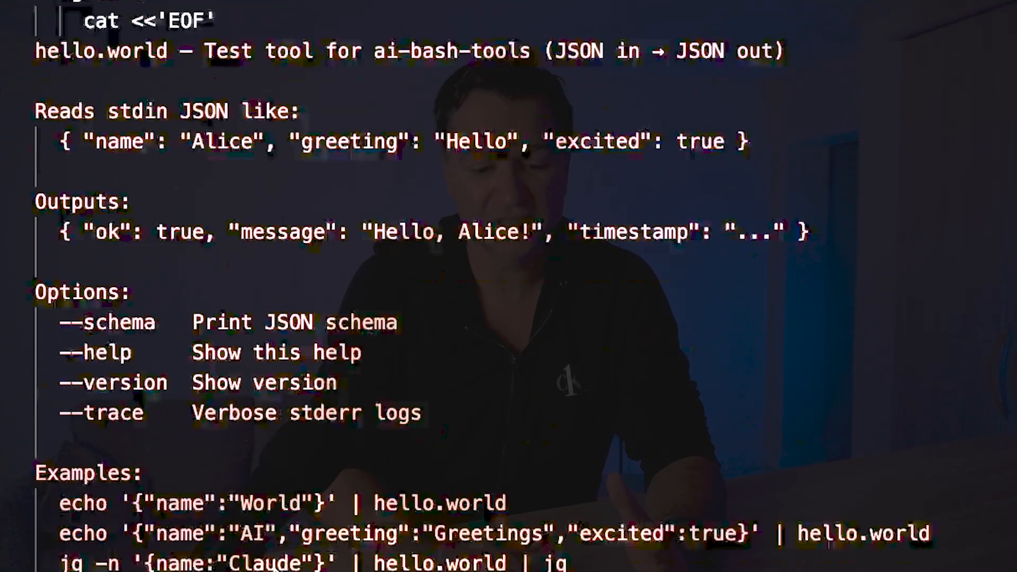
scroll(252, 278, down, 5)
scroll(253, 277, down, 8)
scroll(252, 277, up, 3)
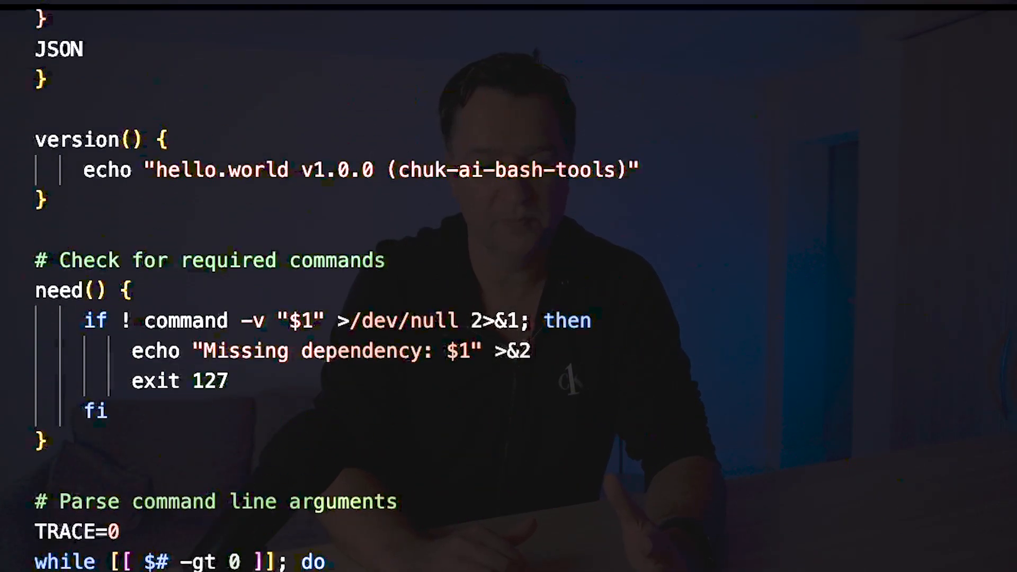
scroll(264, 547, down, 2)
scroll(171, 429, up, 4)
scroll(168, 358, up, 2)
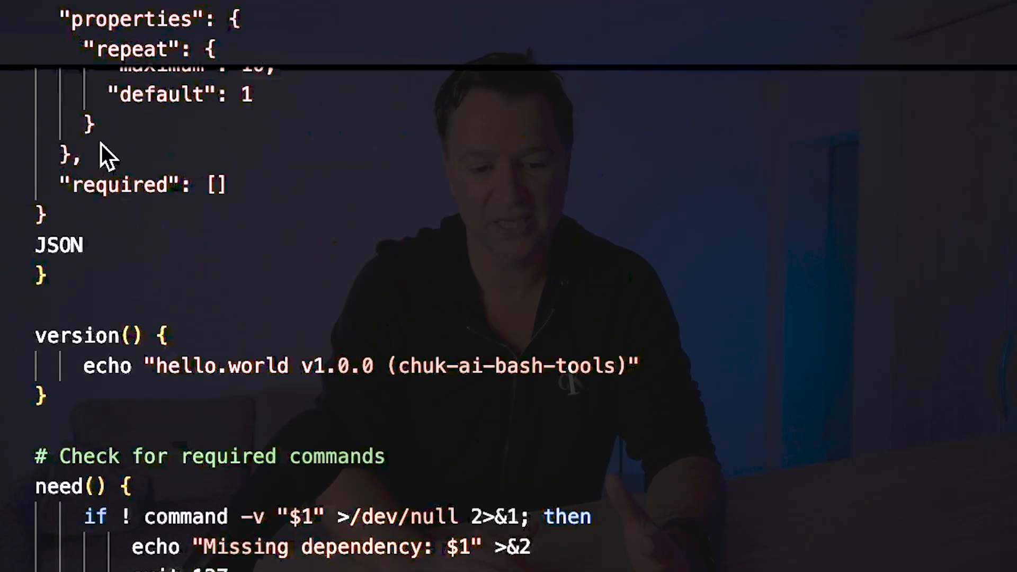
scroll(167, 311, down, 1)
scroll(167, 311, up, 2)
scroll(166, 311, down, 8)
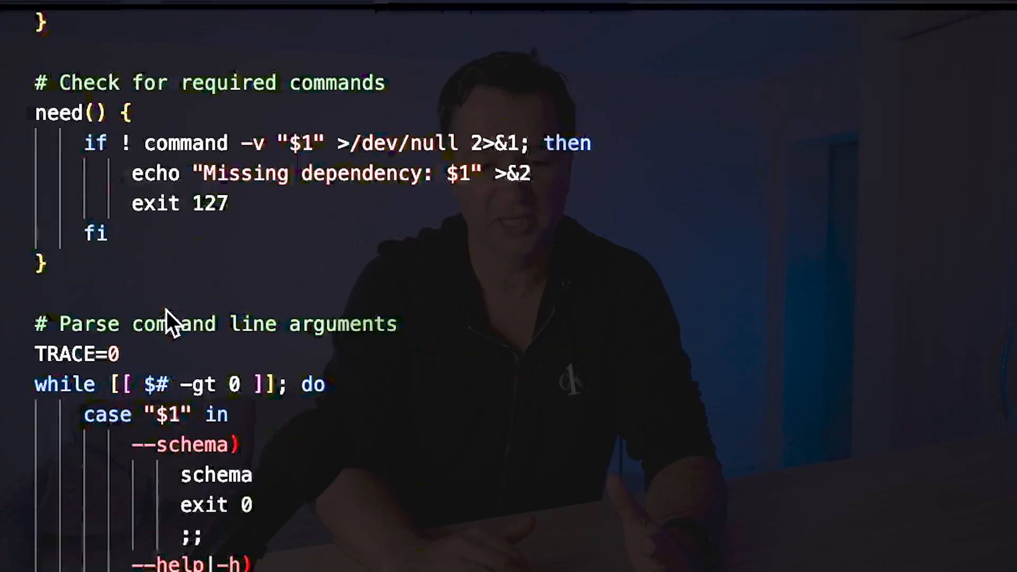
scroll(167, 311, down, 3)
scroll(167, 311, down, 5)
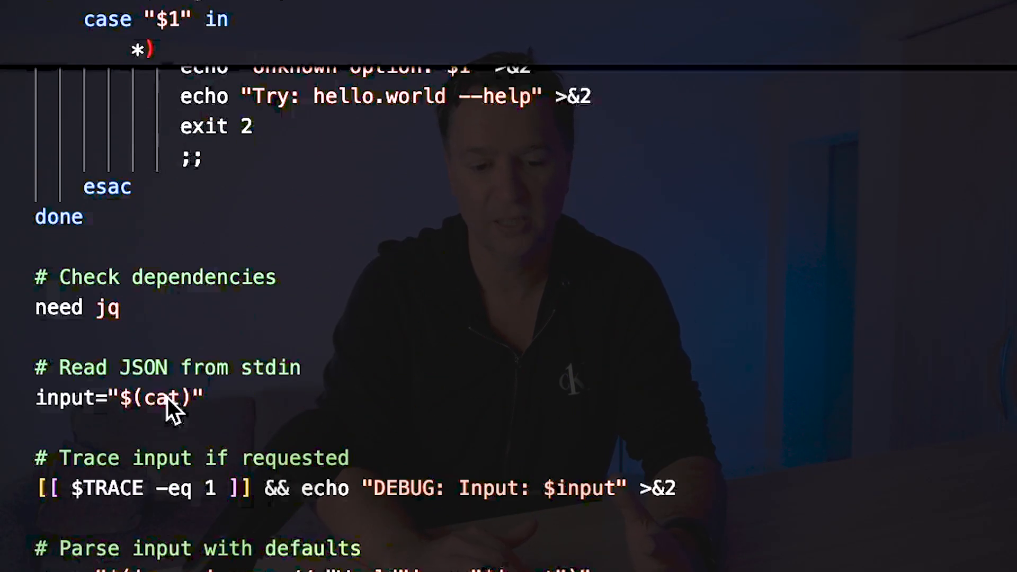
Step: Highlight hello.world's stdin-reading lines and its single-message jq output block
drag(211, 398, 19, 369)
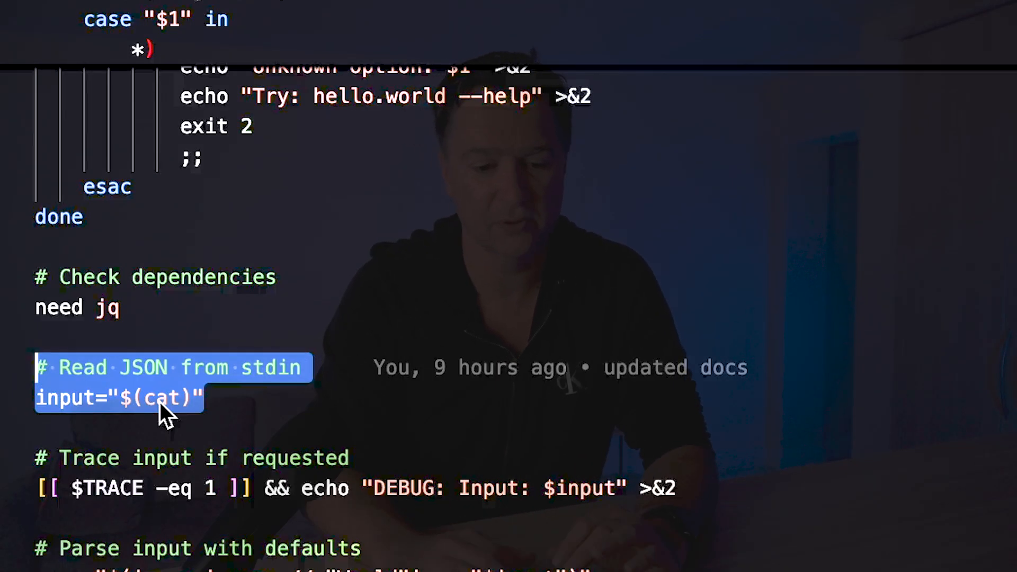
click(265, 398)
key(shift+Up)
key(shift+Home)
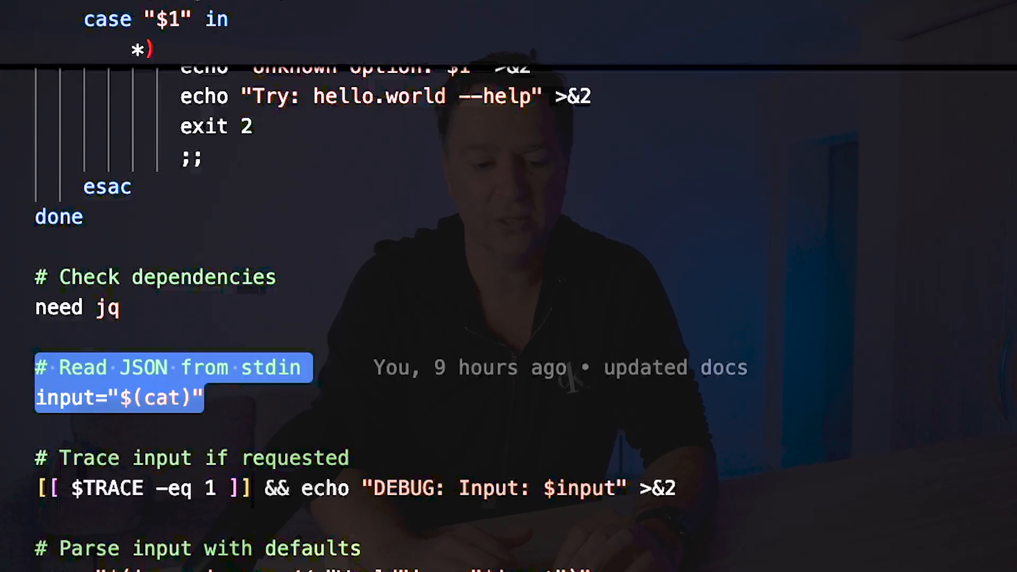
scroll(318, 318, down, 3)
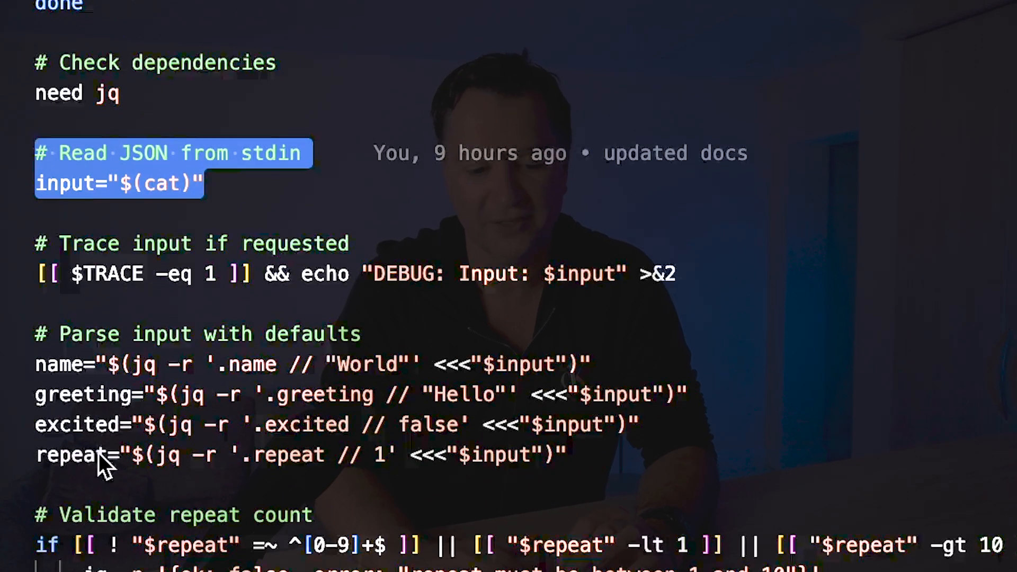
drag(44, 505, 56, 571)
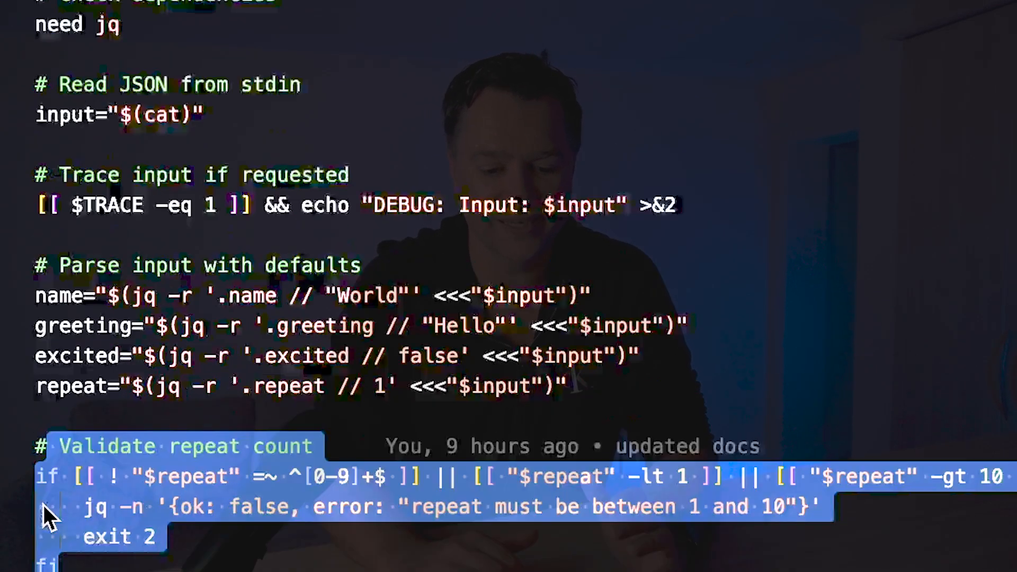
scroll(318, 318, down, 5)
scroll(100, 152, down, 10)
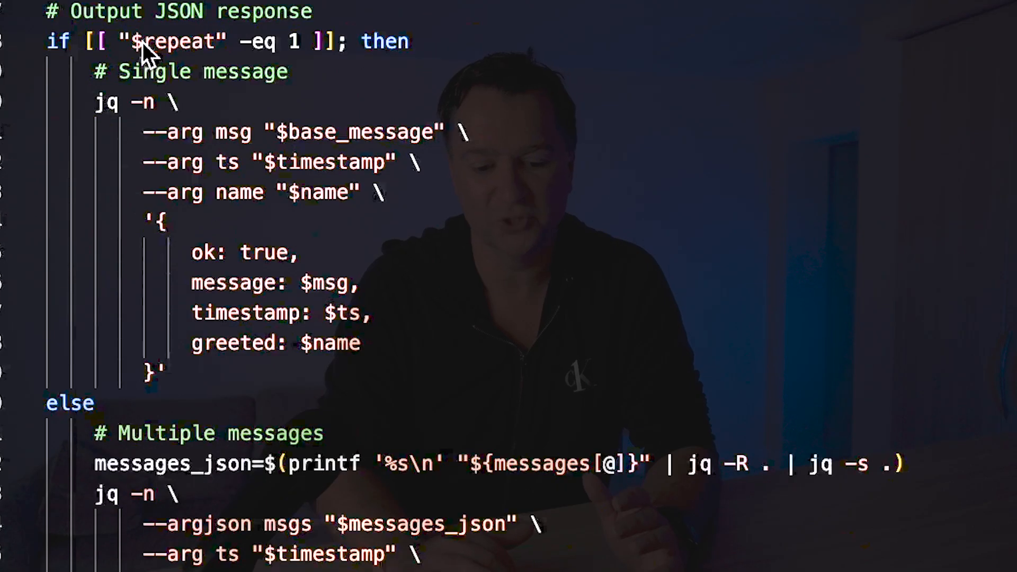
drag(177, 374, 93, 96)
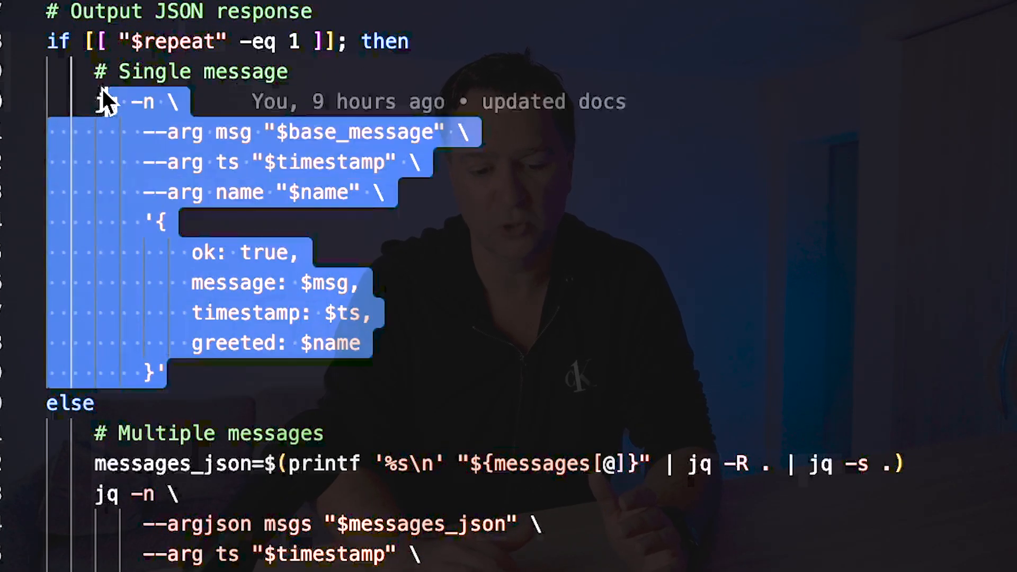
scroll(398, 334, down, 3)
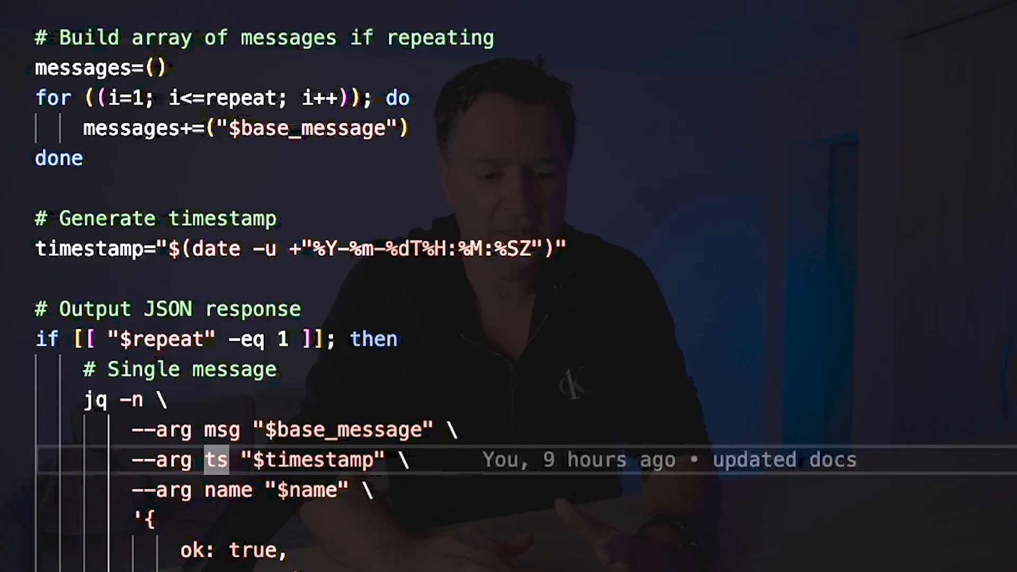
scroll(396, 405, up, 10)
scroll(396, 406, up, 5)
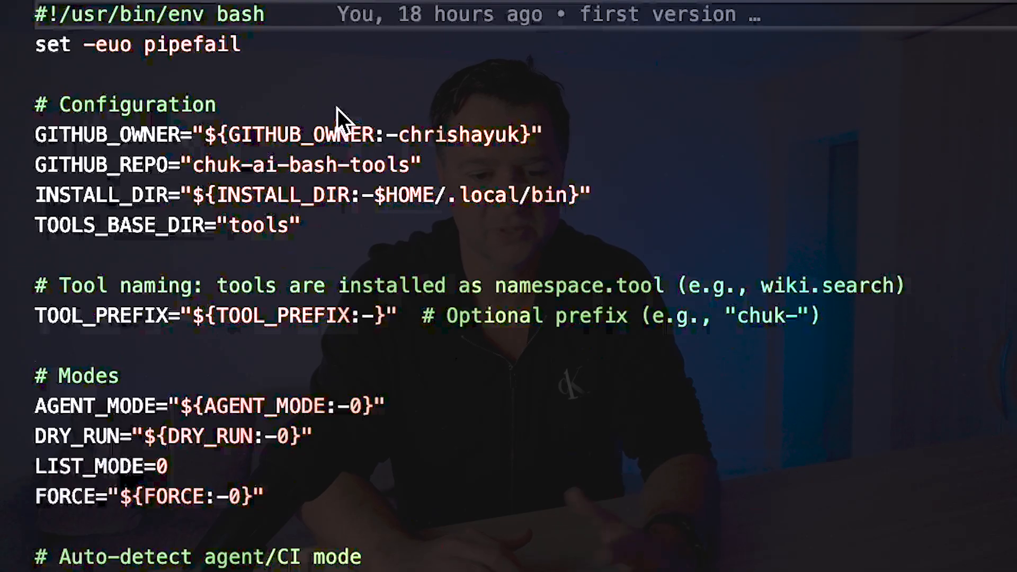
Step: Mark install.sh's configuration variables, then list the repository's files with ls
shift+click(373, 227)
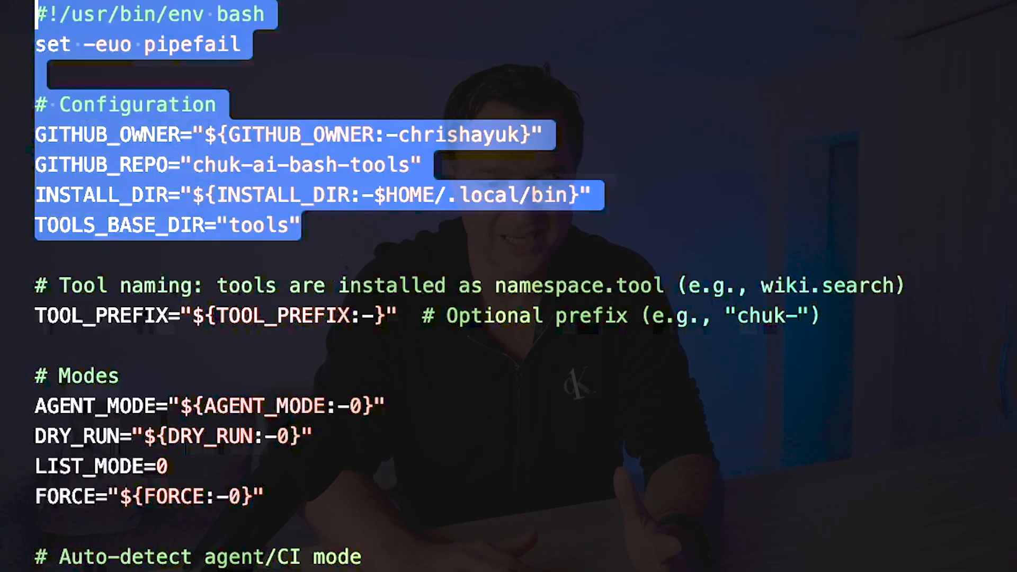
scroll(217, 288, down, 3)
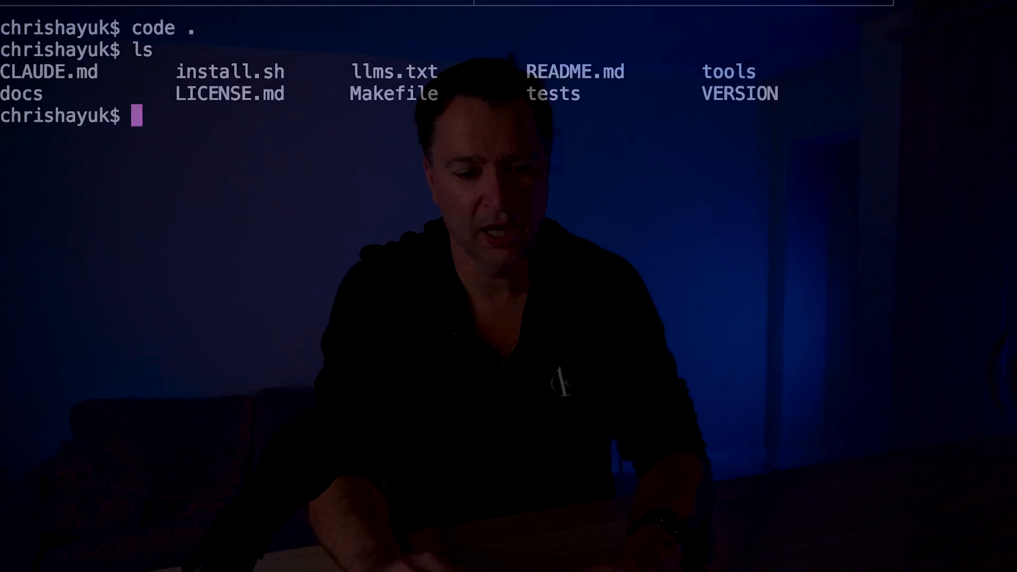
key(Return)
scroll(319, 287, up, 3)
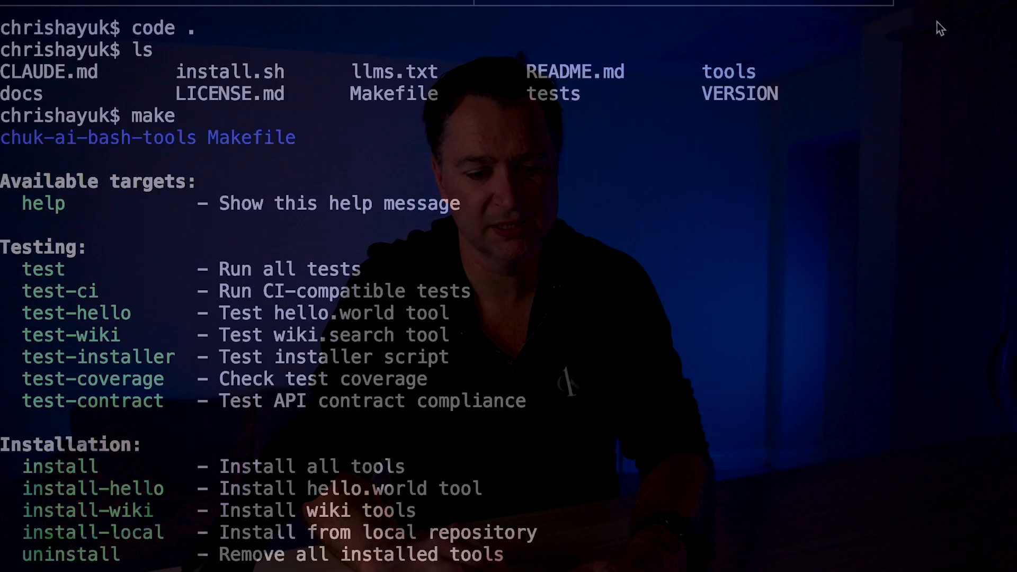
scroll(318, 286, down, 3)
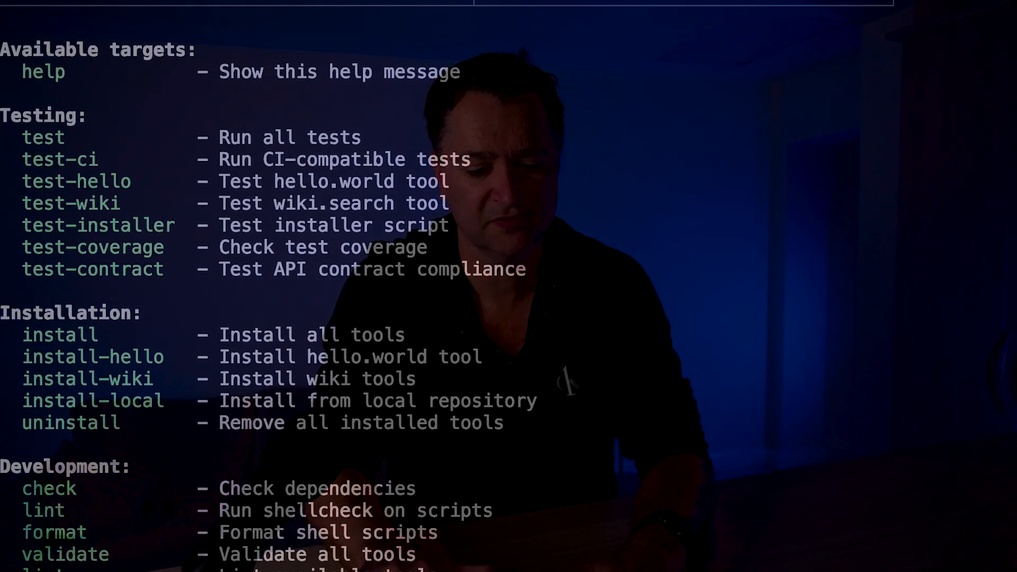
text(make test)
Step: Run make test, with every shown suite passing
key(Return)
scroll(509, 286, down, 2)
scroll(893, 227, up, 10)
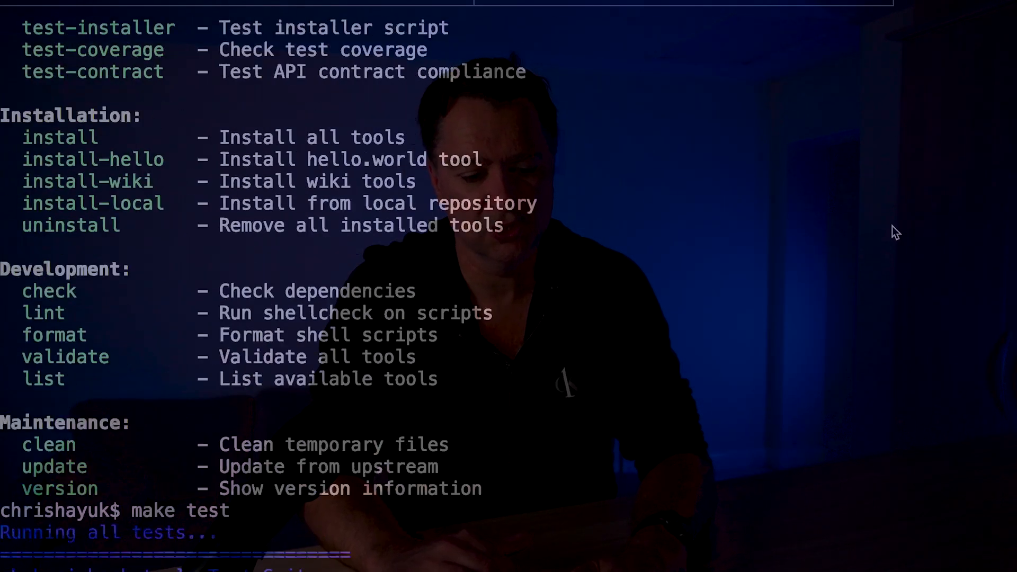
scroll(607, 287, down, 10)
scroll(607, 287, up, 3)
scroll(608, 288, up, 2)
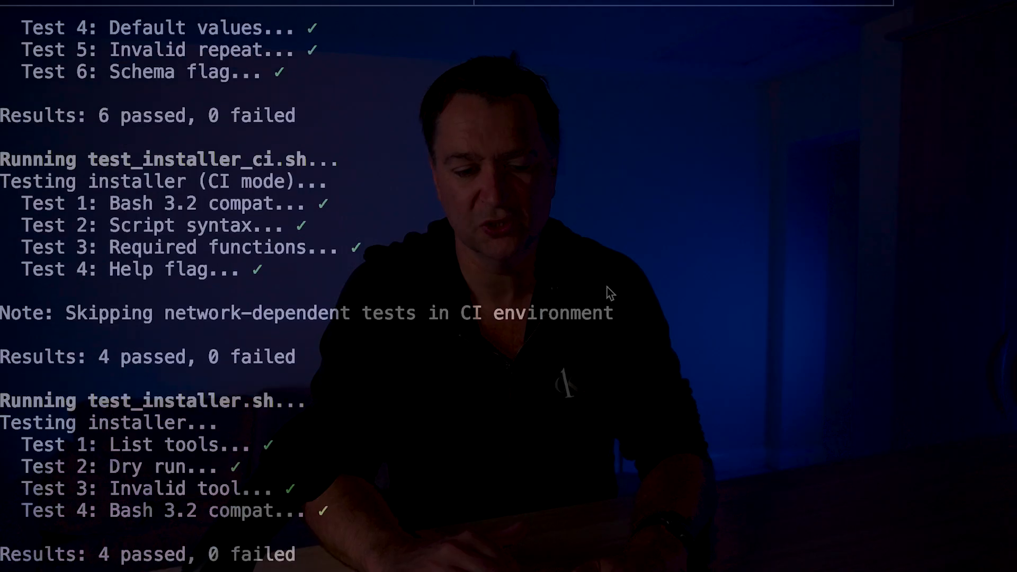
scroll(607, 288, up, 4)
scroll(602, 283, up, 1)
scroll(602, 282, down, 2)
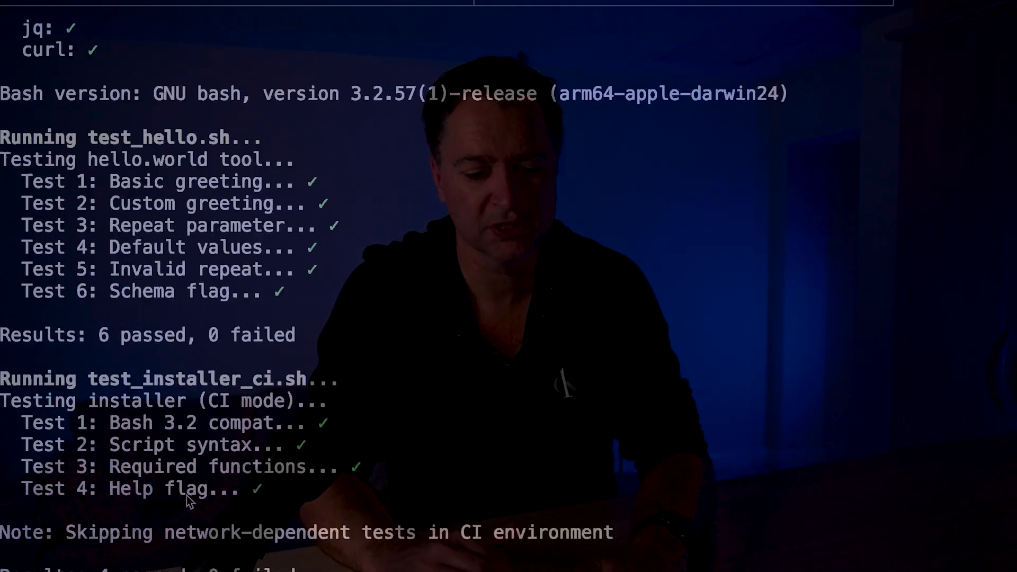
scroll(603, 282, down, 8)
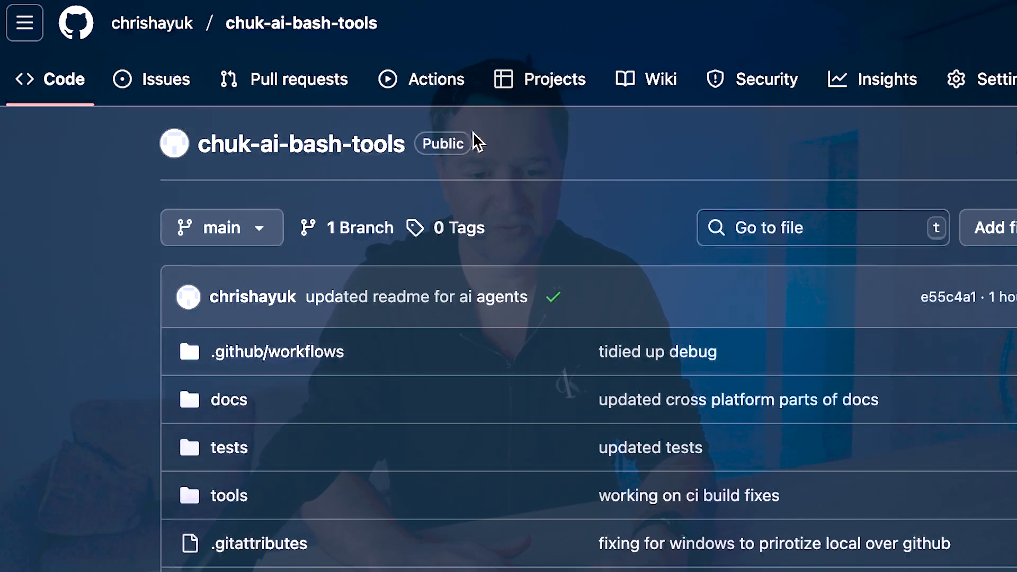
Step: View run #23's Test on windows-latest job with its Run test suite log expanded
click(437, 80)
scroll(406, 285, down, 2)
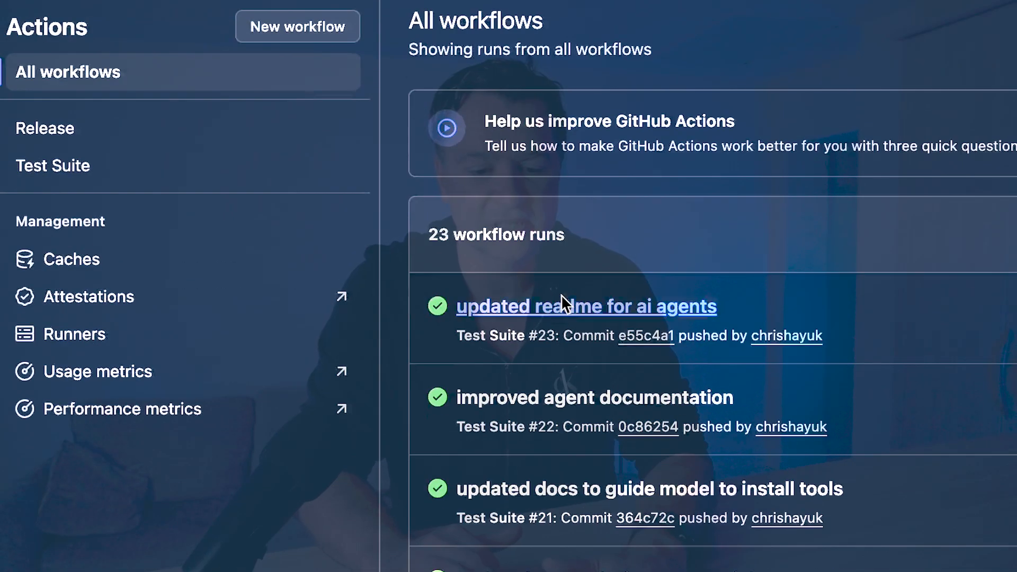
click(562, 312)
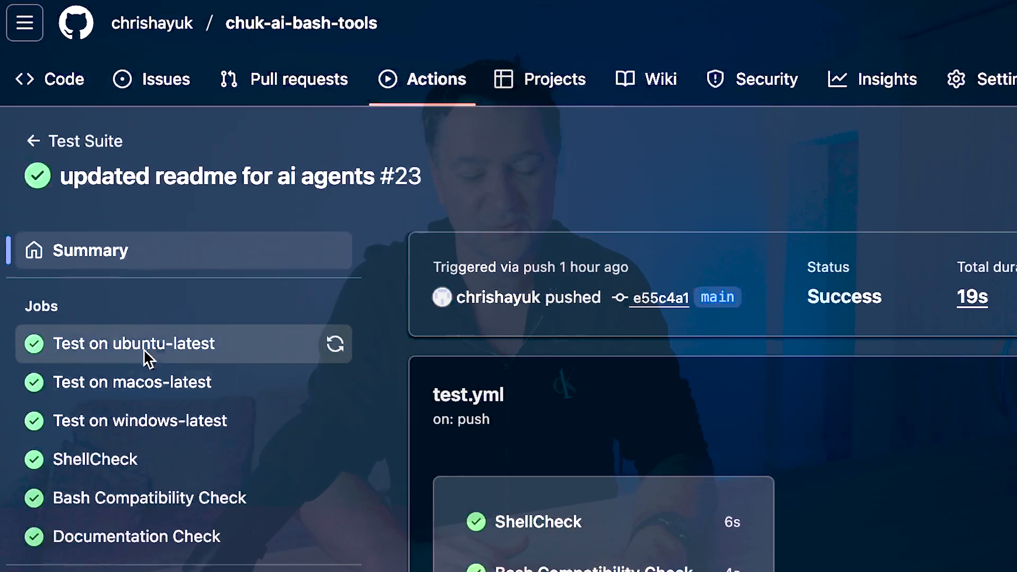
click(165, 433)
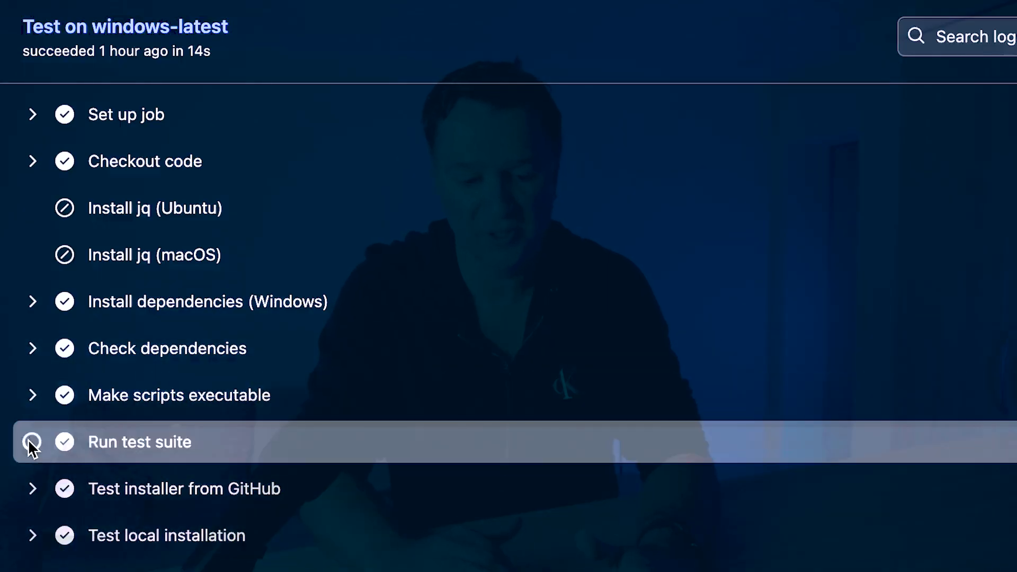
click(32, 443)
scroll(76, 493, down, 10)
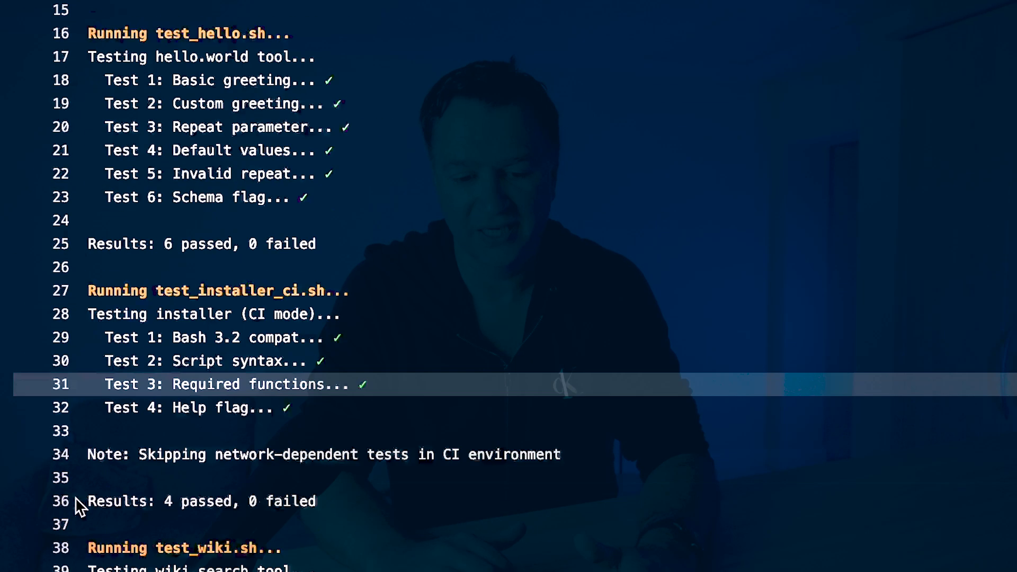
scroll(75, 506, down, 1)
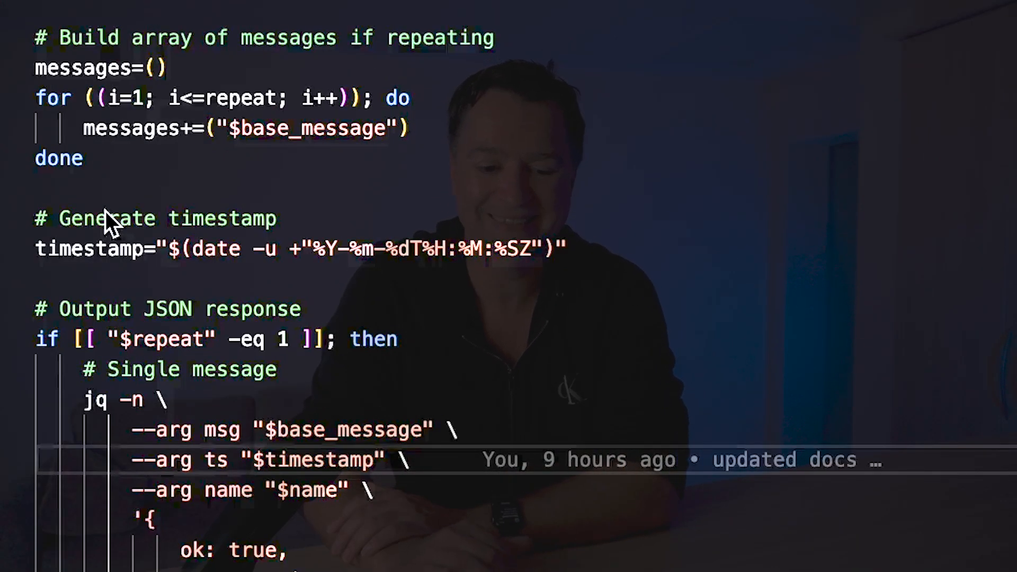
scroll(105, 211, up, 10)
scroll(106, 211, up, 5)
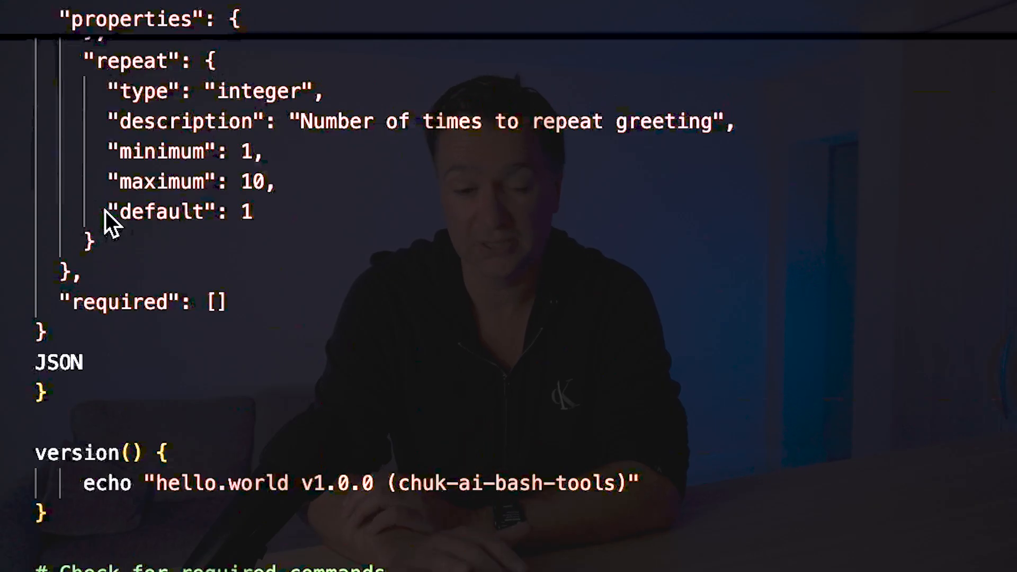
scroll(106, 210, up, 5)
scroll(106, 210, up, 10)
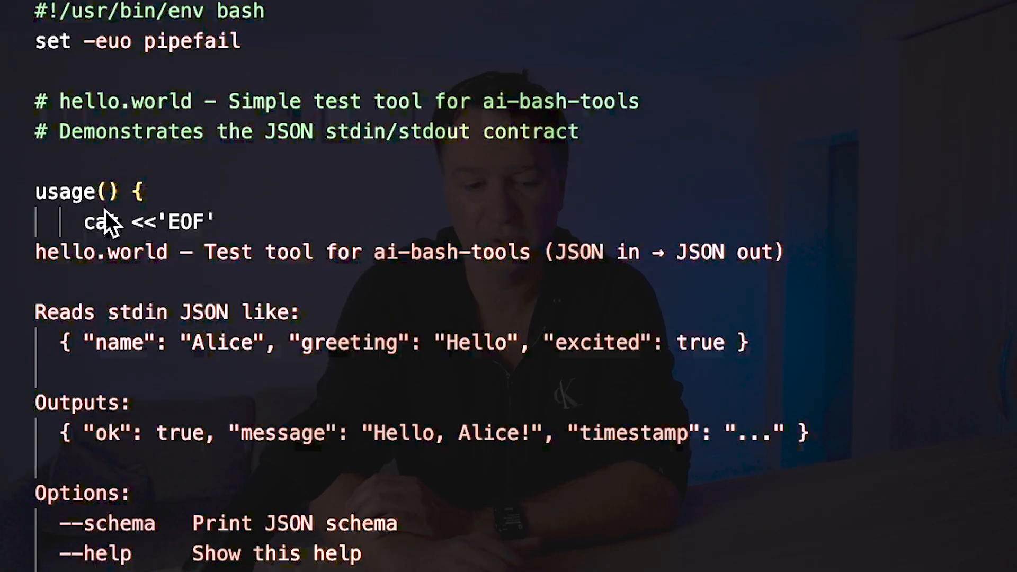
scroll(105, 211, down, 10)
scroll(106, 211, down, 10)
scroll(106, 210, down, 10)
scroll(106, 211, down, 5)
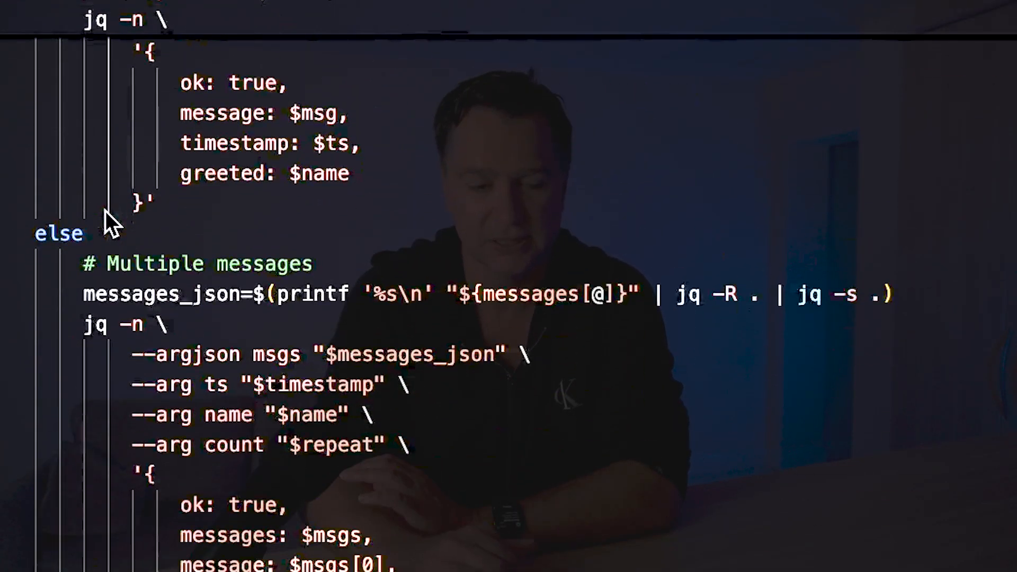
scroll(105, 211, up, 10)
scroll(106, 210, up, 8)
scroll(106, 211, up, 1)
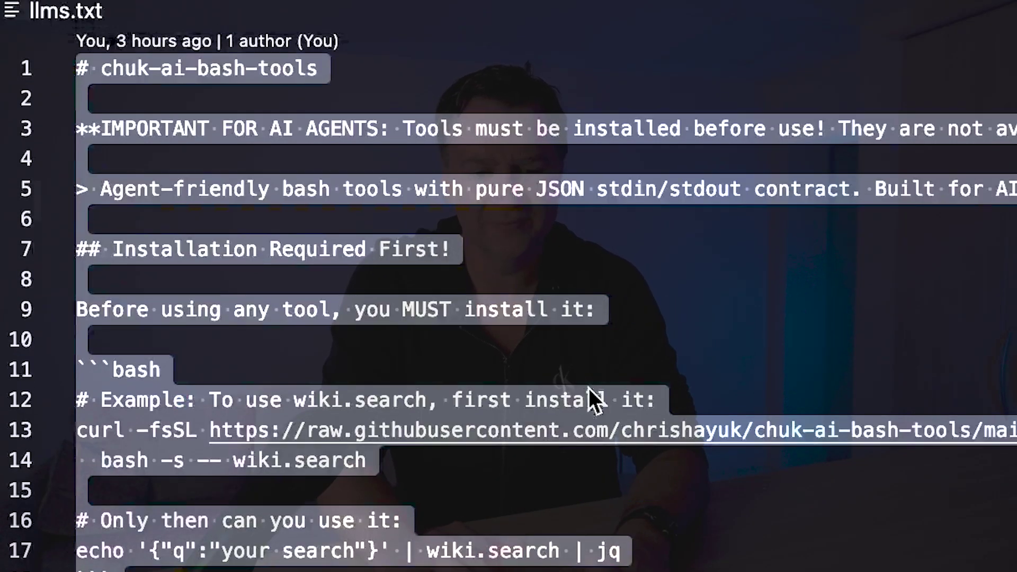
Step: View llms.txt's Installation Required First instructions from the Explorer sidebar
click(755, 239)
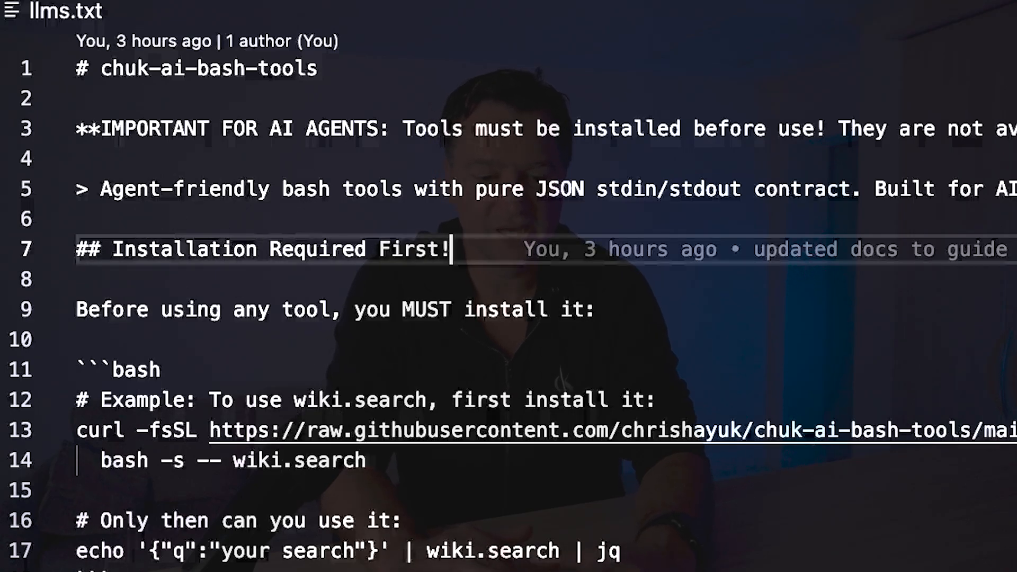
drag(77, 548, 45, 249)
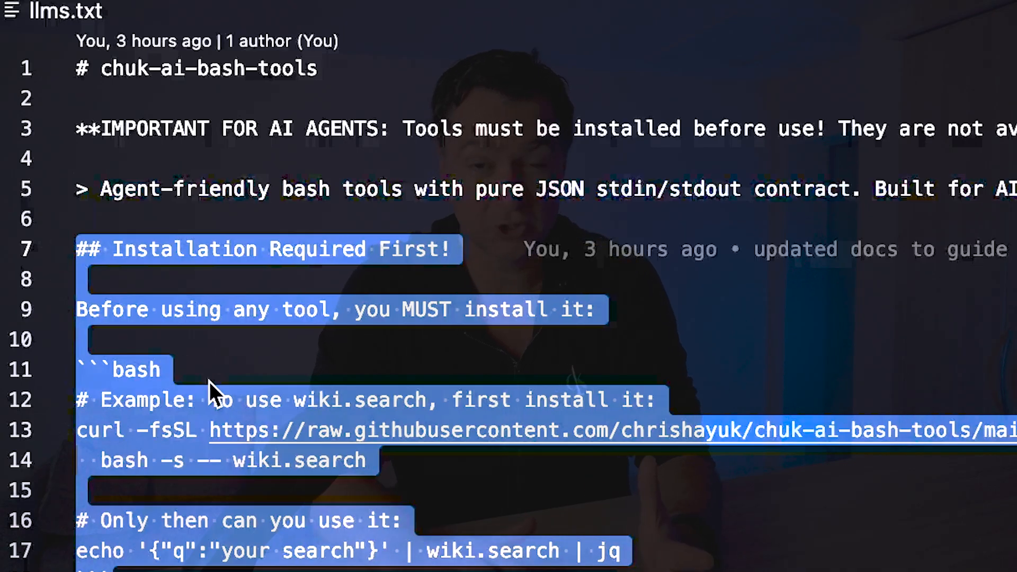
click(278, 486)
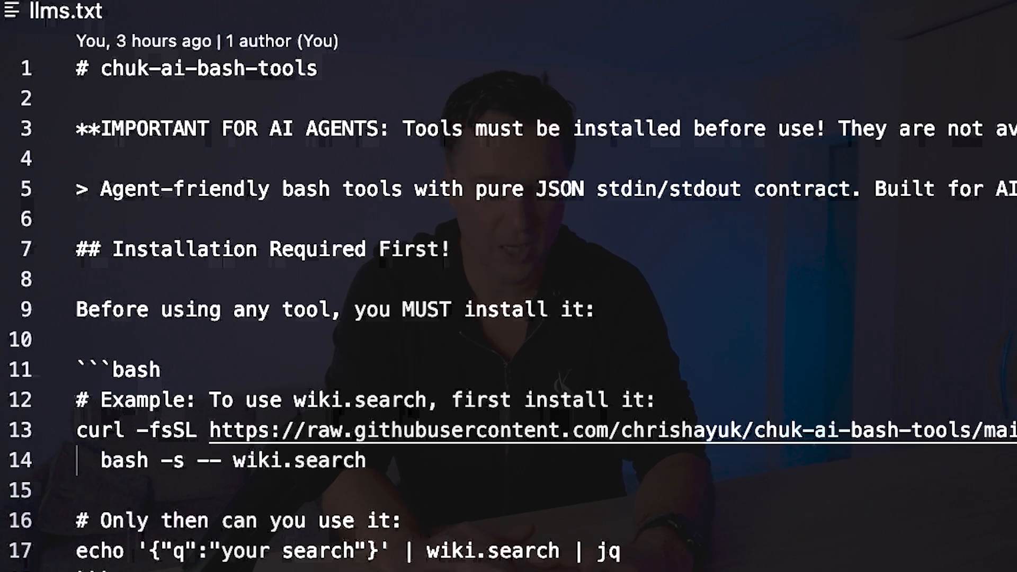
scroll(477, 318, down, 4)
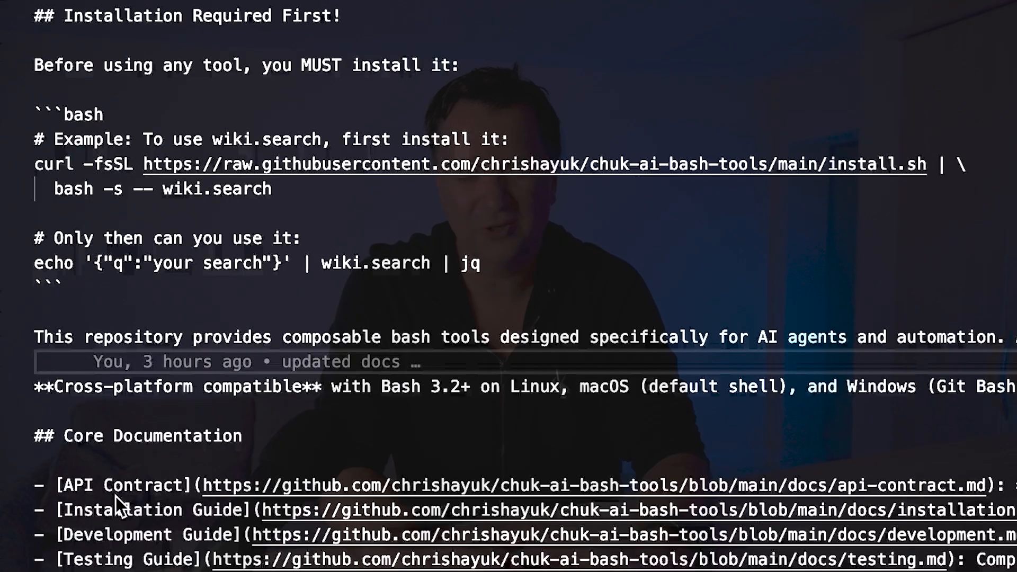
click(115, 496)
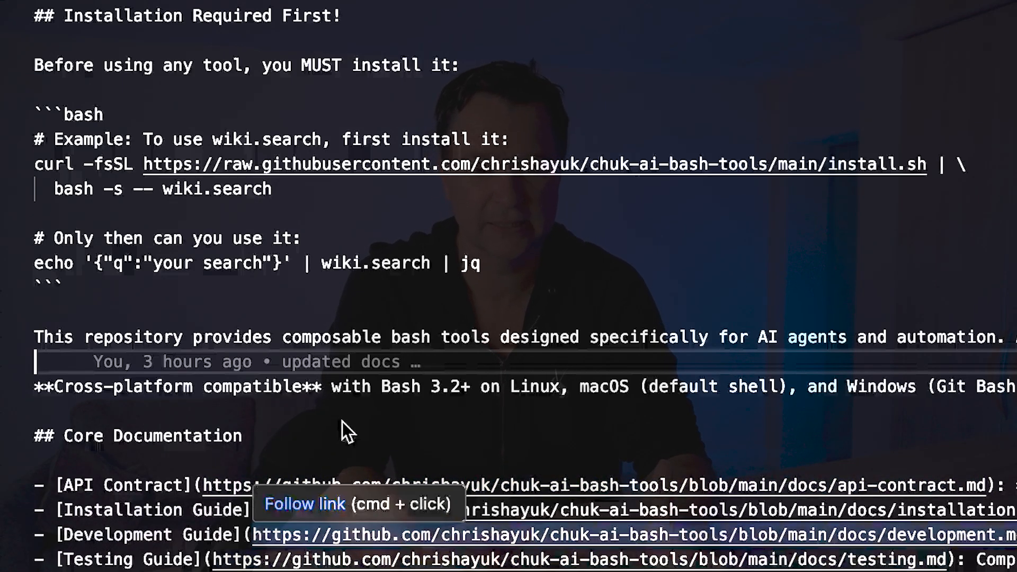
scroll(332, 481, down, 1)
scroll(332, 481, down, 3)
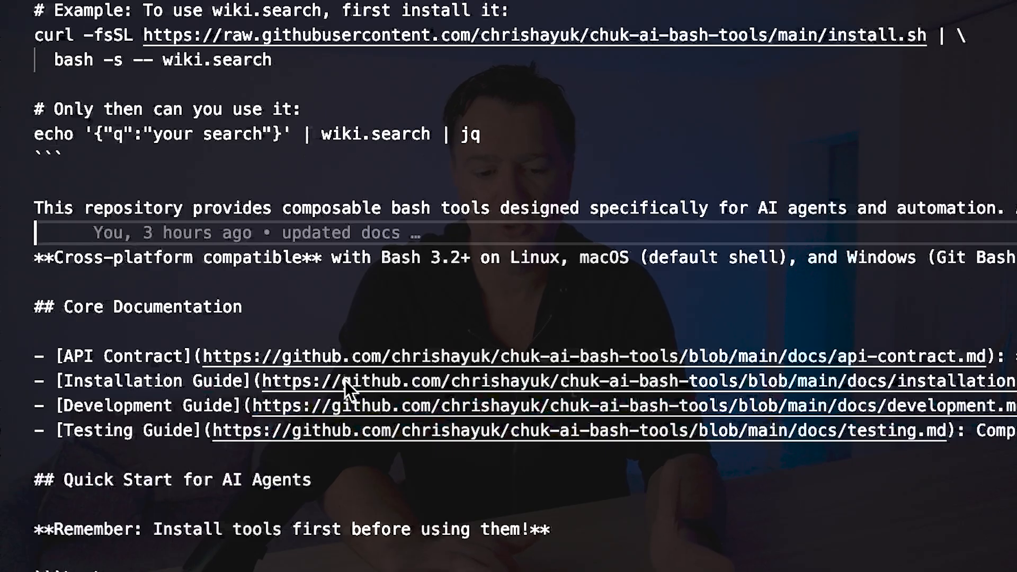
scroll(331, 481, down, 7)
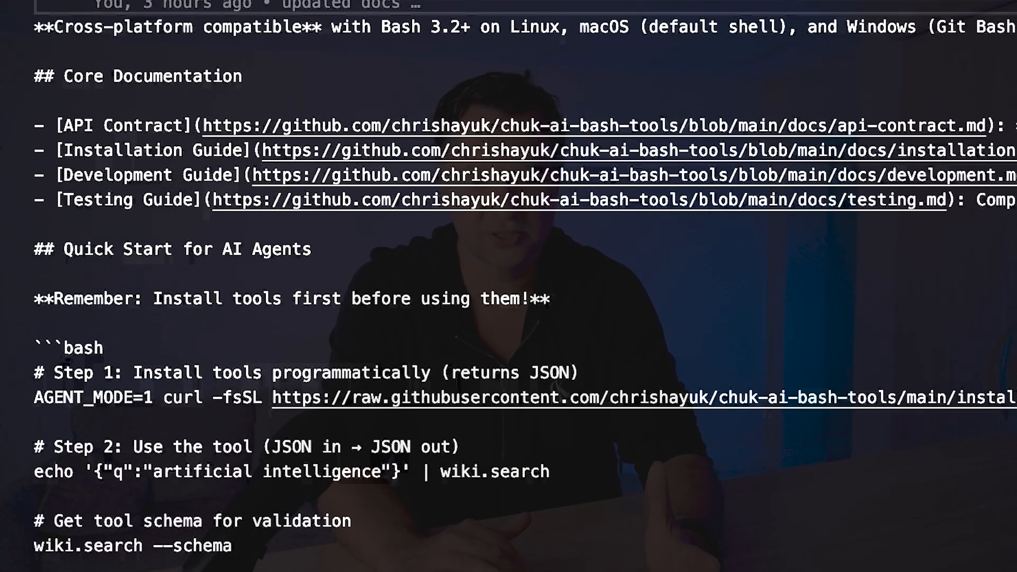
scroll(159, 521, down, 5)
scroll(332, 481, down, 8)
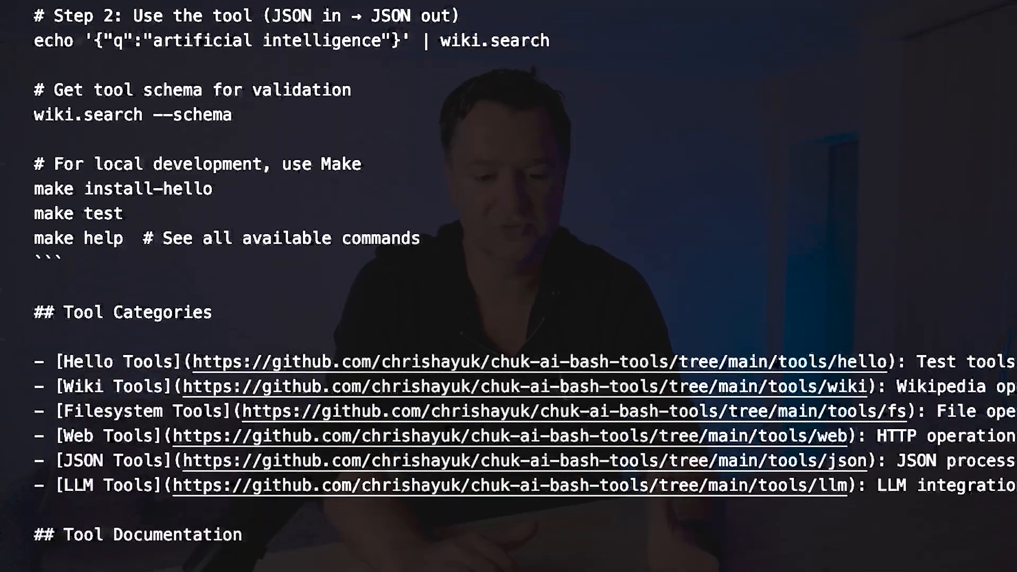
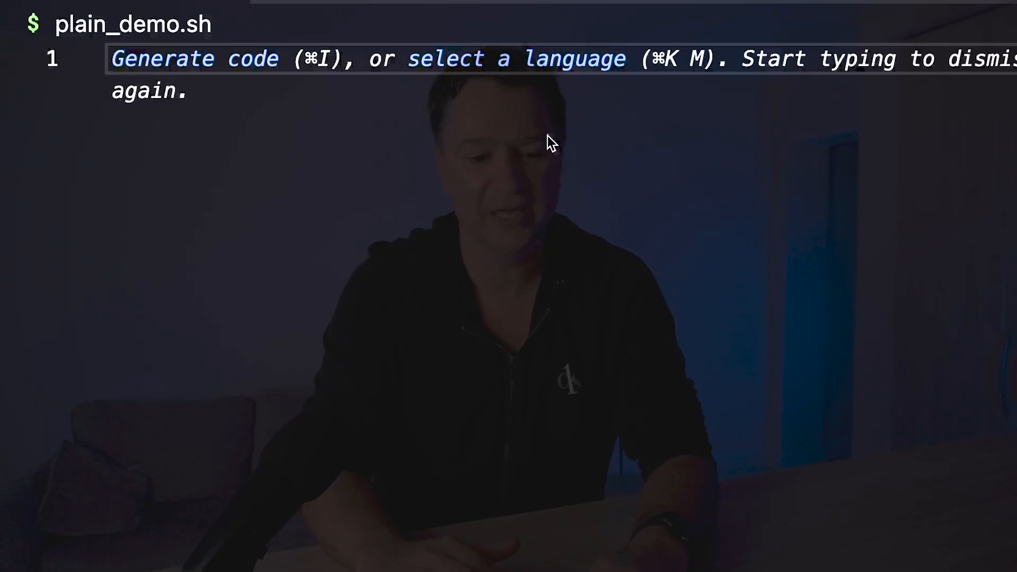
Step: Add the bash shebang and description comment at the top of plain_demo.sh
text(#!/usr/bin/env bash # plain_demo.sh - read a name from stdin and greet with plain text)
key(Return)
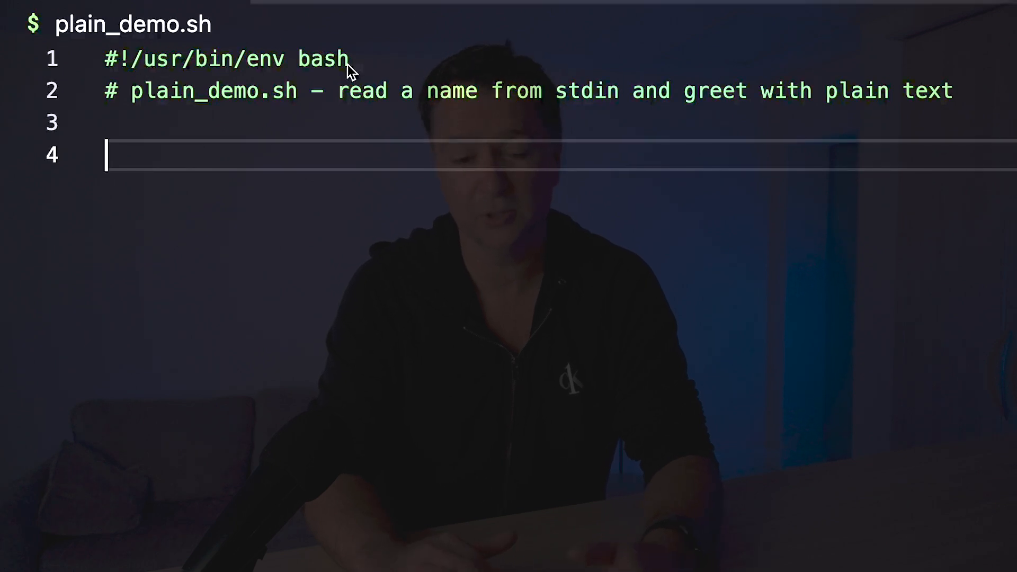
drag(349, 59, 119, 55)
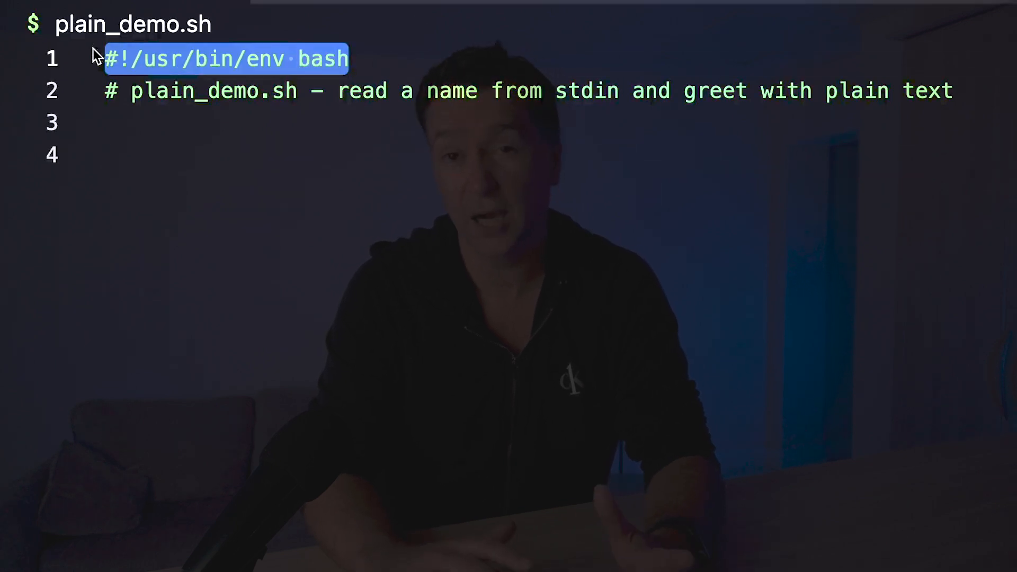
click(138, 127)
key(Return)
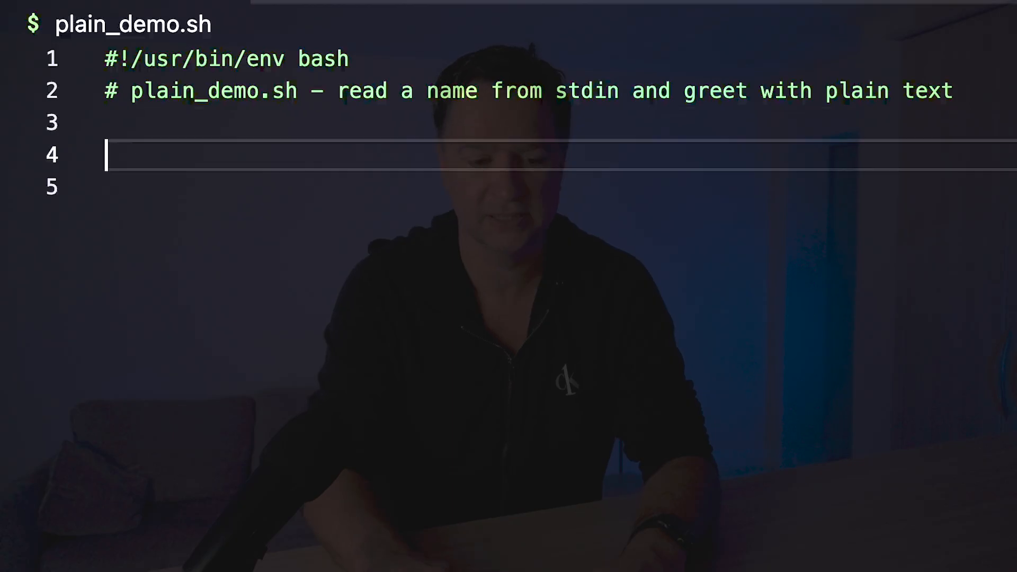
text(read -r name)
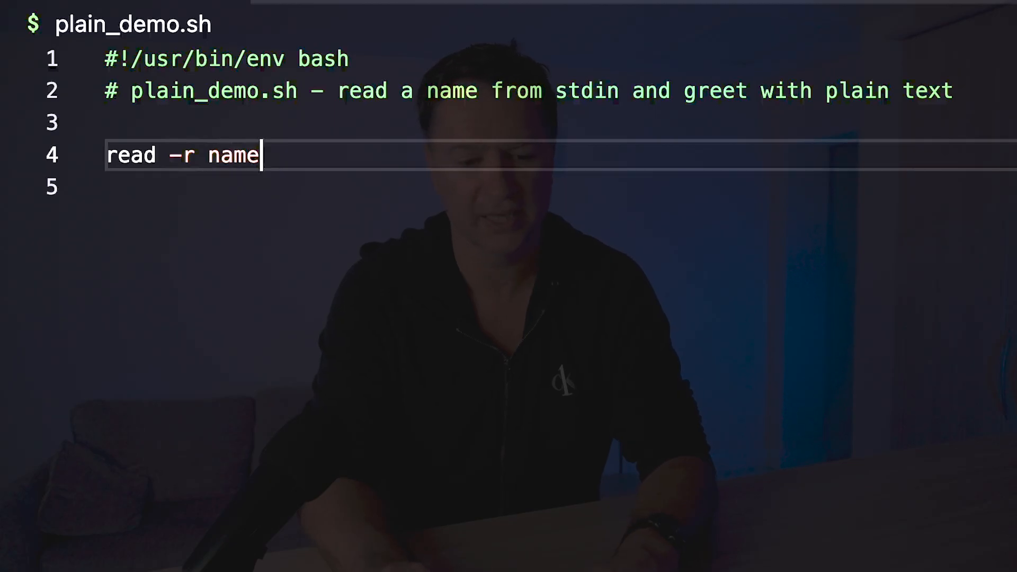
Step: Write read -r name and an if [ -z "$name" ] check defaulting name to "World"
key(Return)
key(Return)
text(if [)
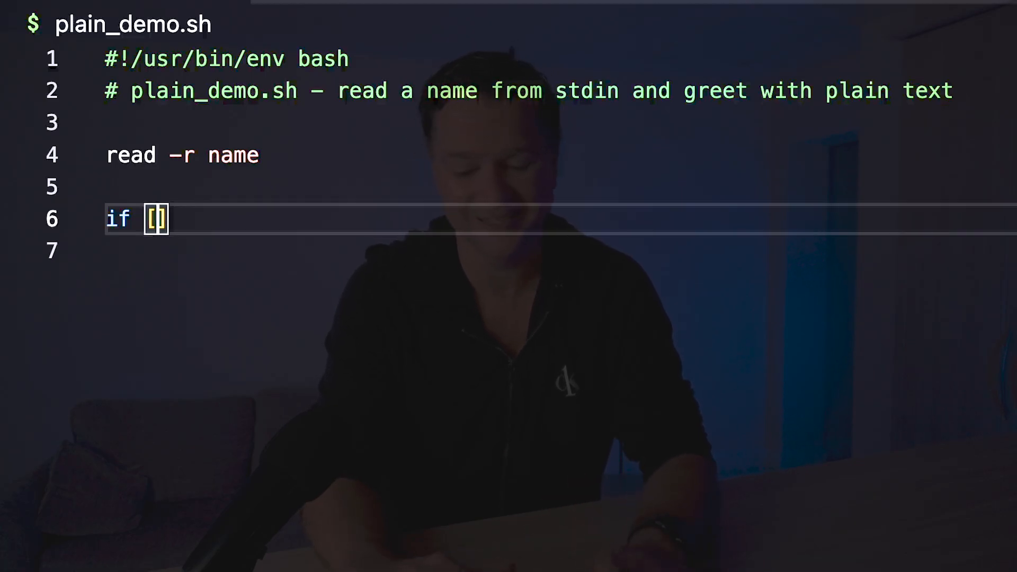
text(-z)
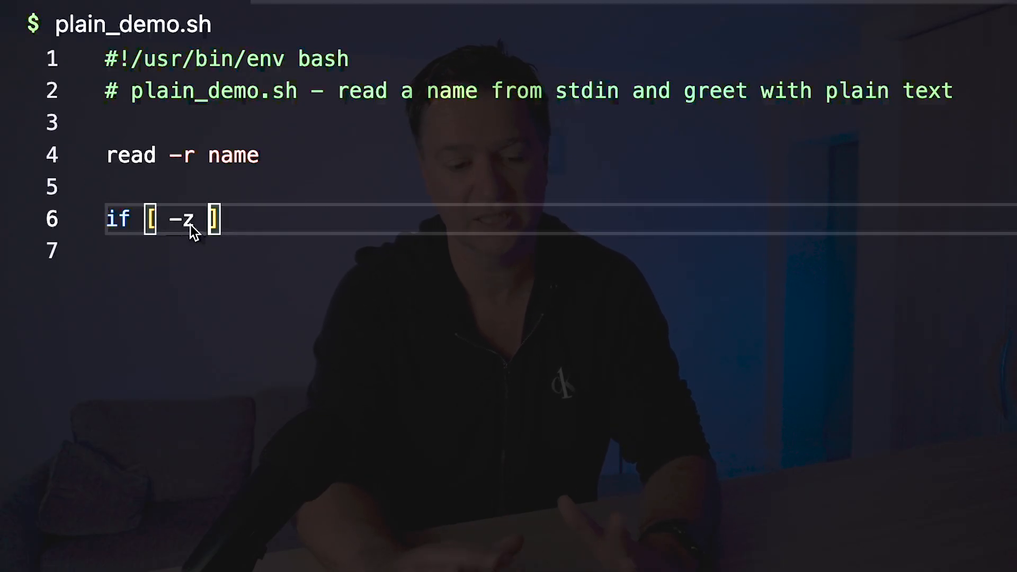
text(")
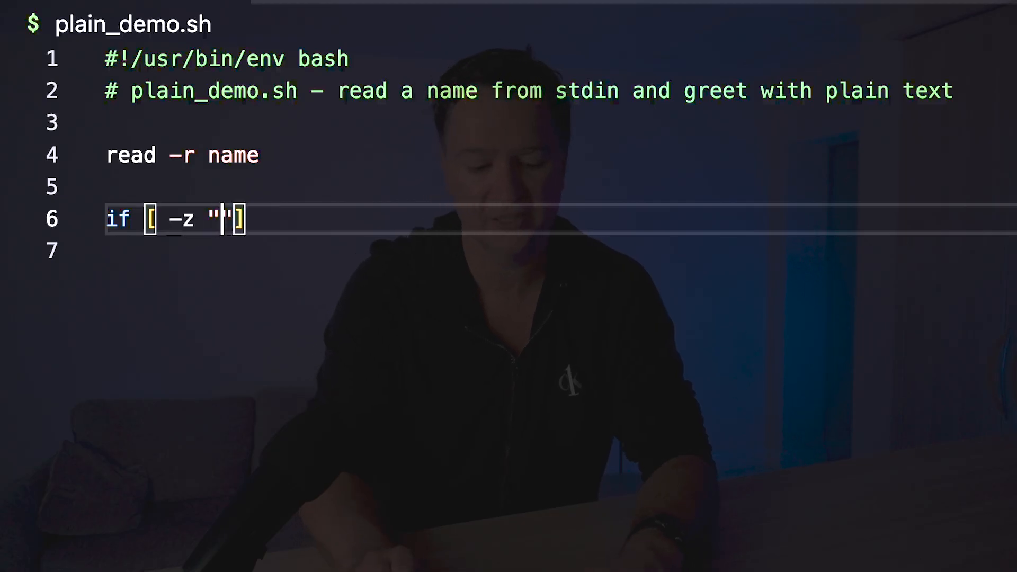
text($name")
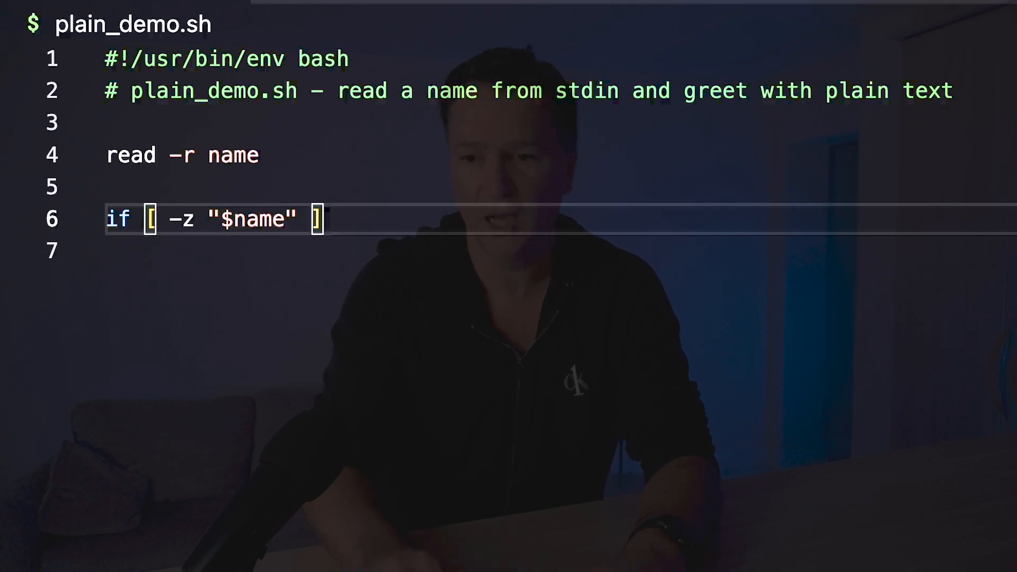
text( ]; th)
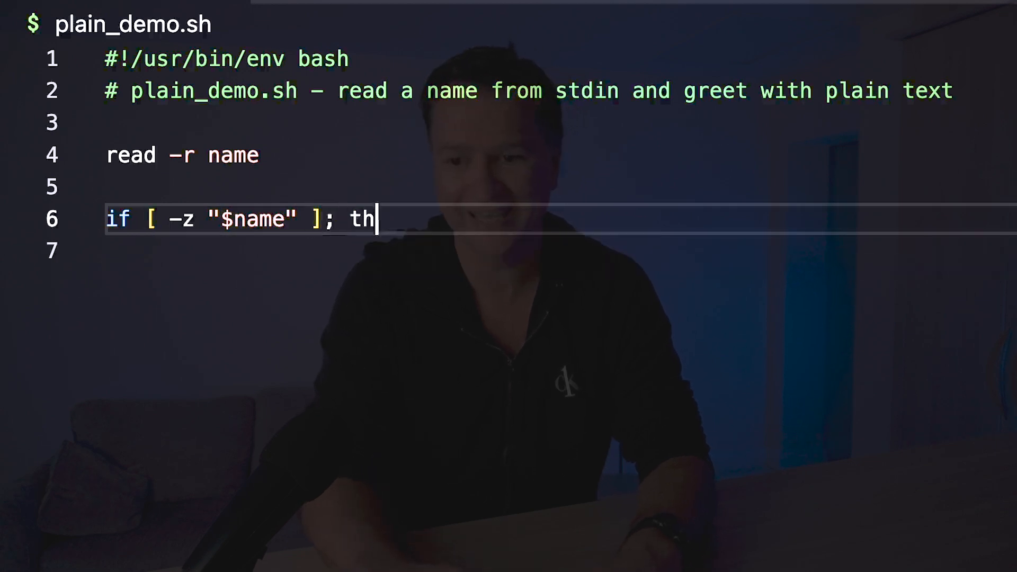
text(en)
key(Return)
text(name )
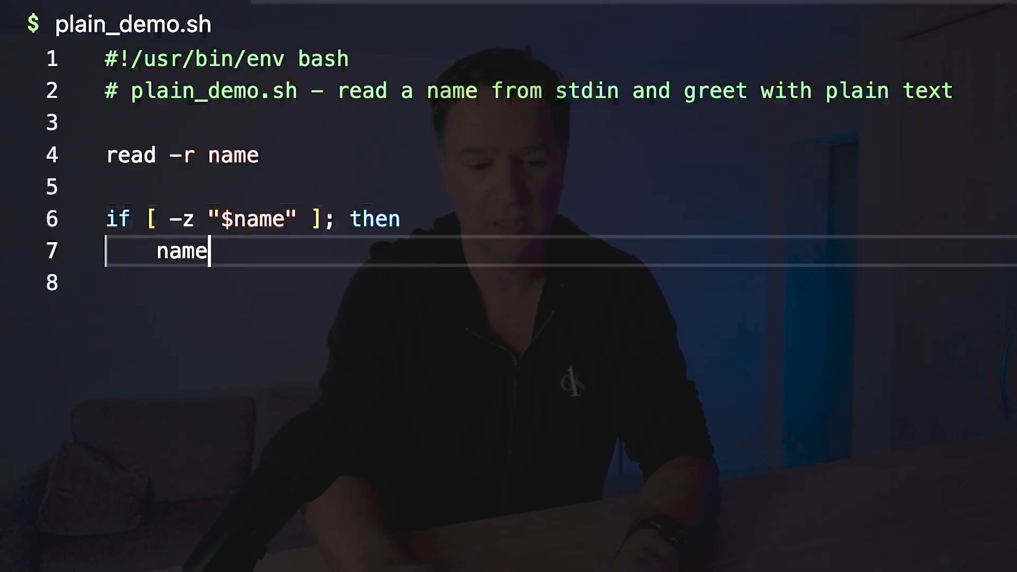
text("World)
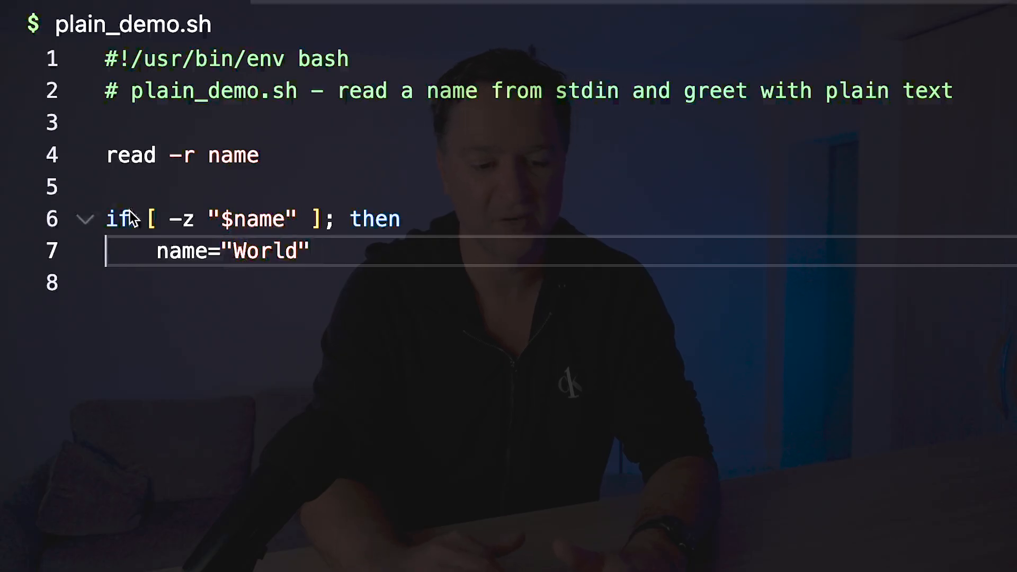
click(158, 220)
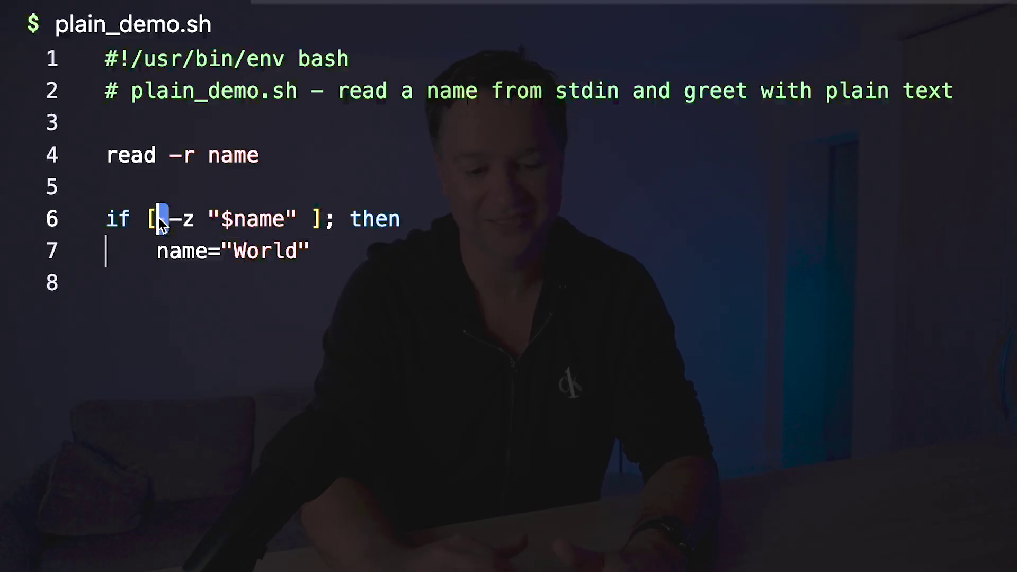
click(315, 221)
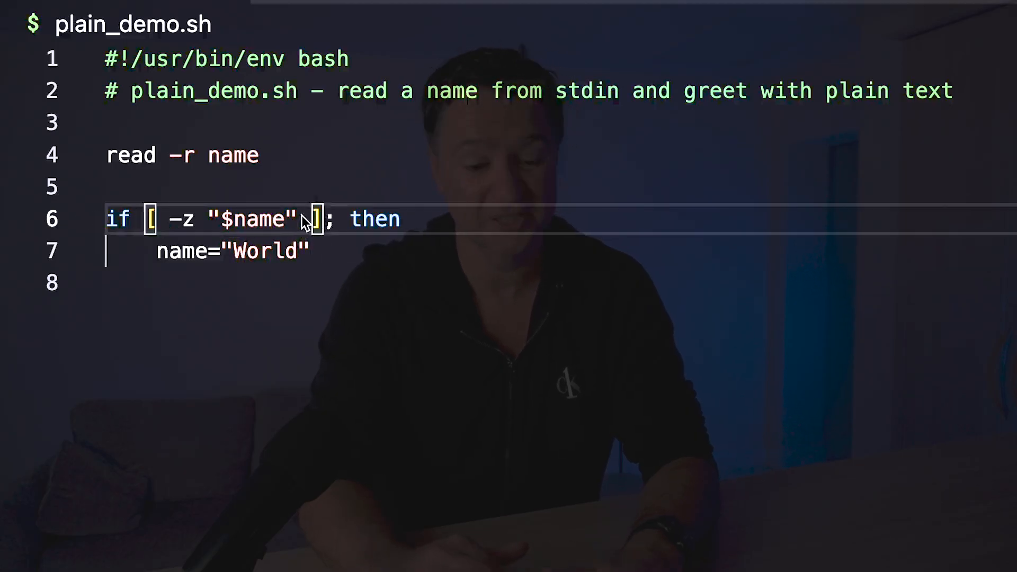
click(327, 245)
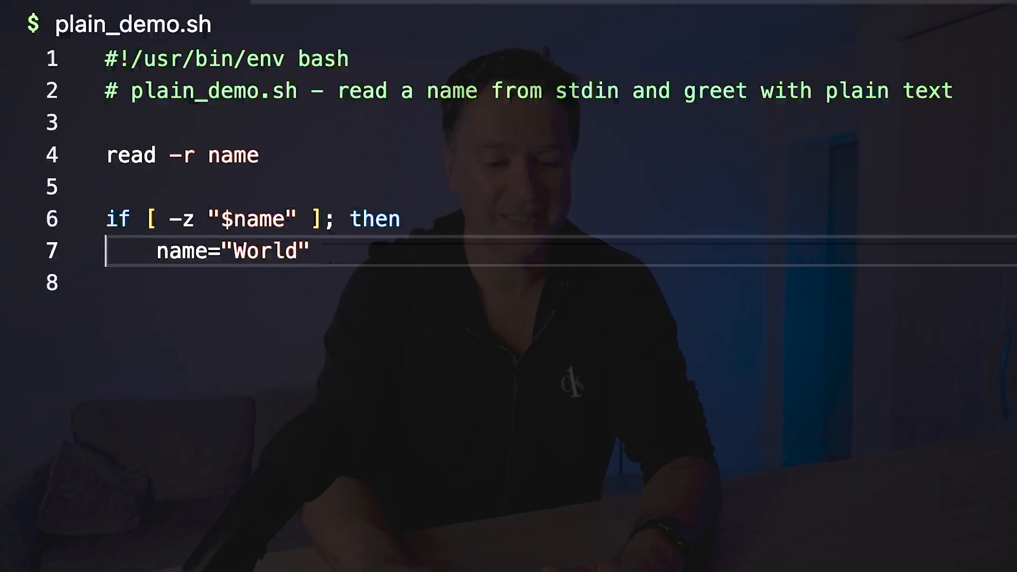
key(Return)
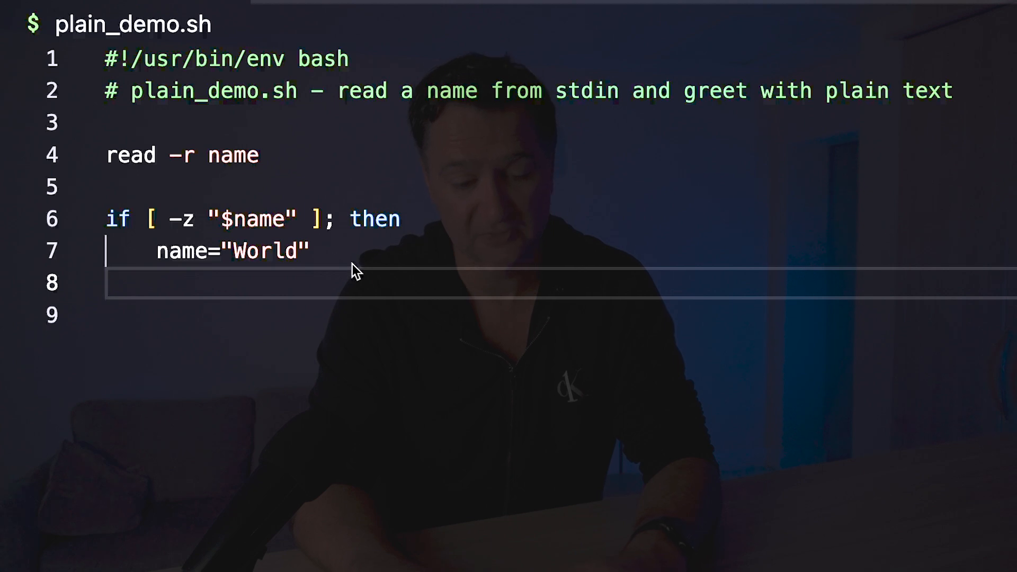
text(fi)
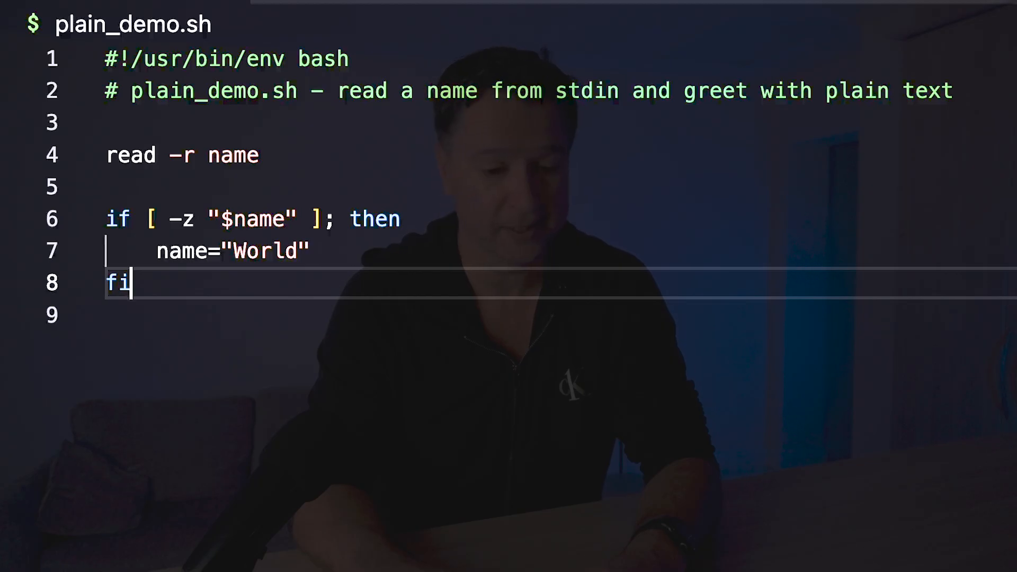
Step: Close the if block with fi and add echo "Hello, $name"
key(Return)
key(Return)
text(echo "Chris" | ./plain_demo.sh)
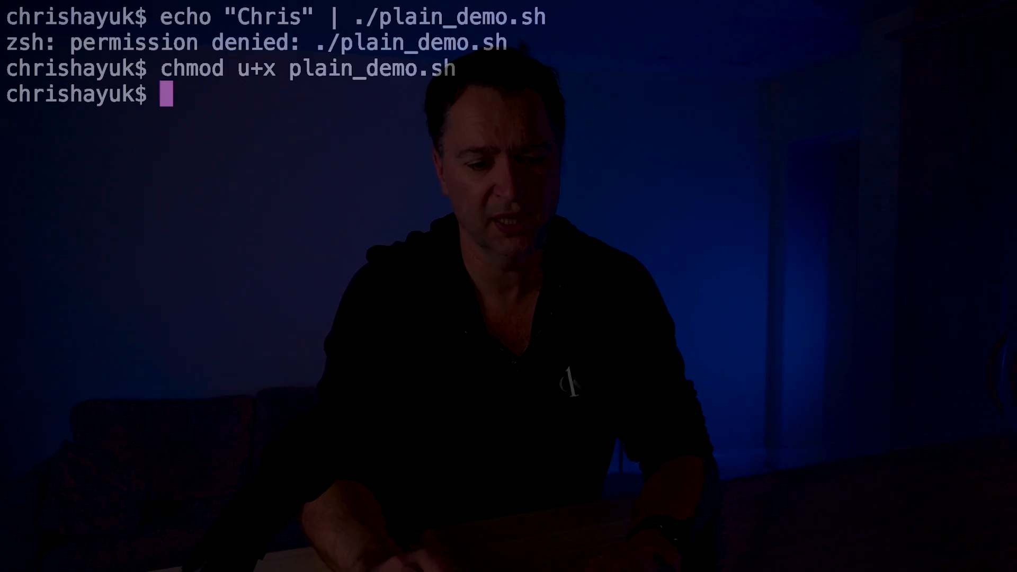
Step: Make plain_demo.sh executable with chmod u+x and rerun the piped name greeting
key(Up)
key(Up)
key(Return)
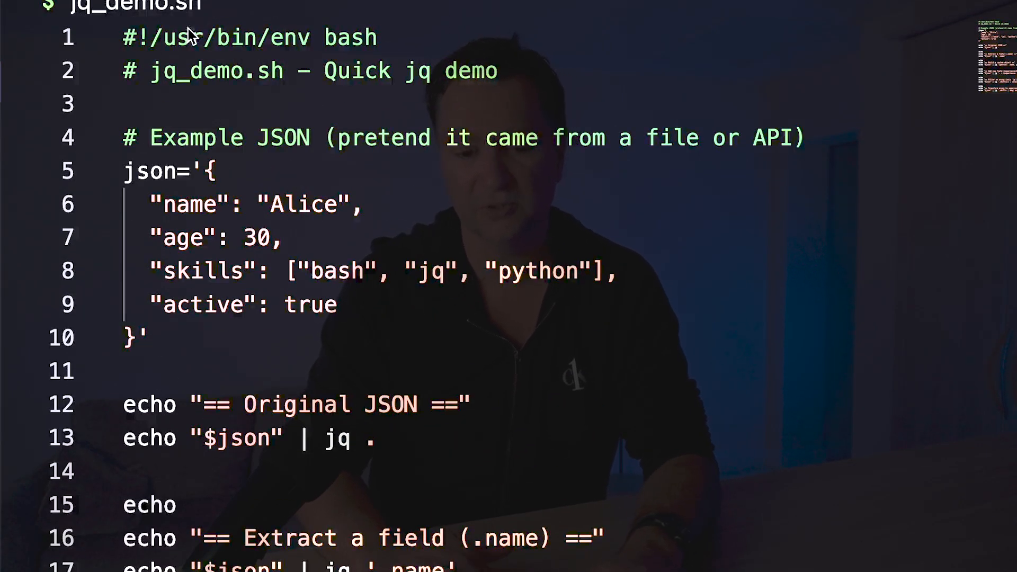
Step: Review jq_demo.sh sections: shebang comment, jq . original JSON print, and .name extraction
drag(501, 71, 96, 47)
scroll(336, 254, down, 3)
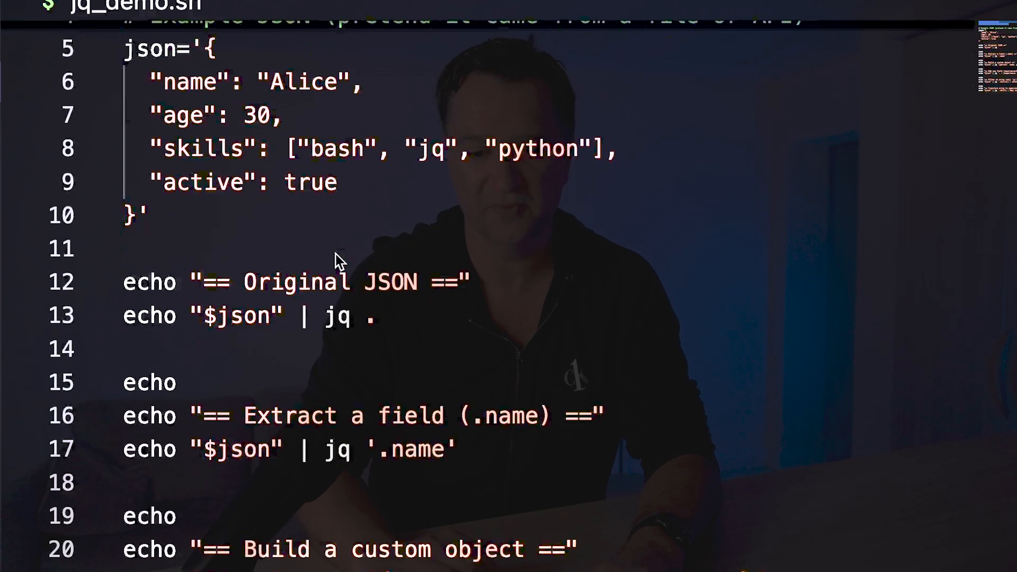
scroll(157, 365, up, 3)
drag(151, 338, 95, 163)
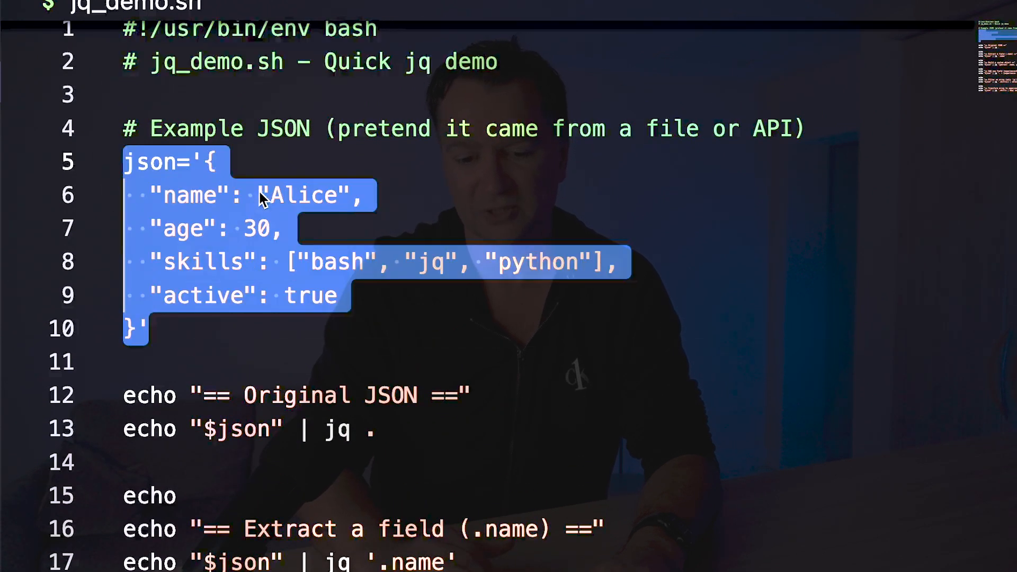
click(255, 379)
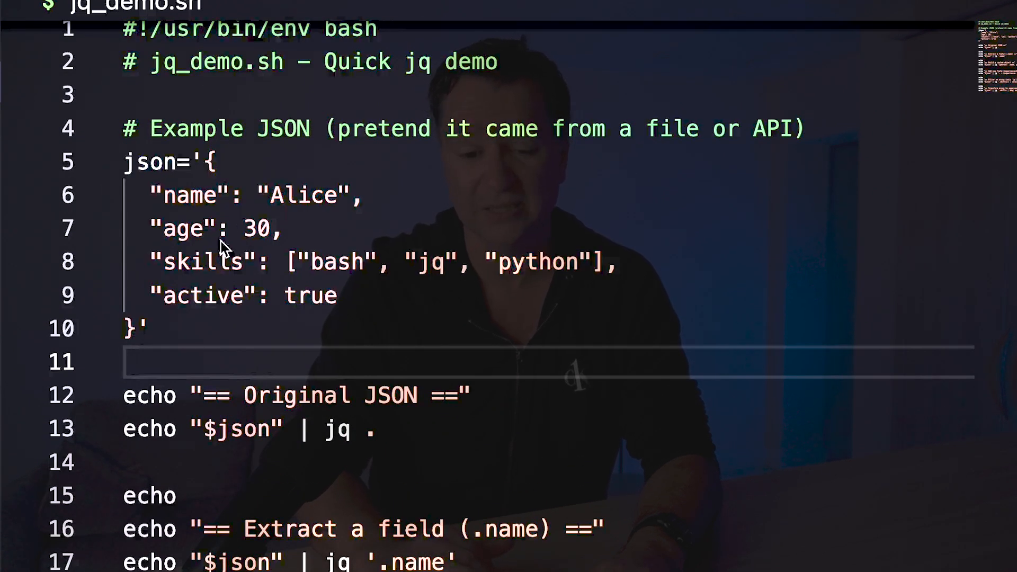
scroll(203, 360, down, 3)
drag(377, 328, 96, 296)
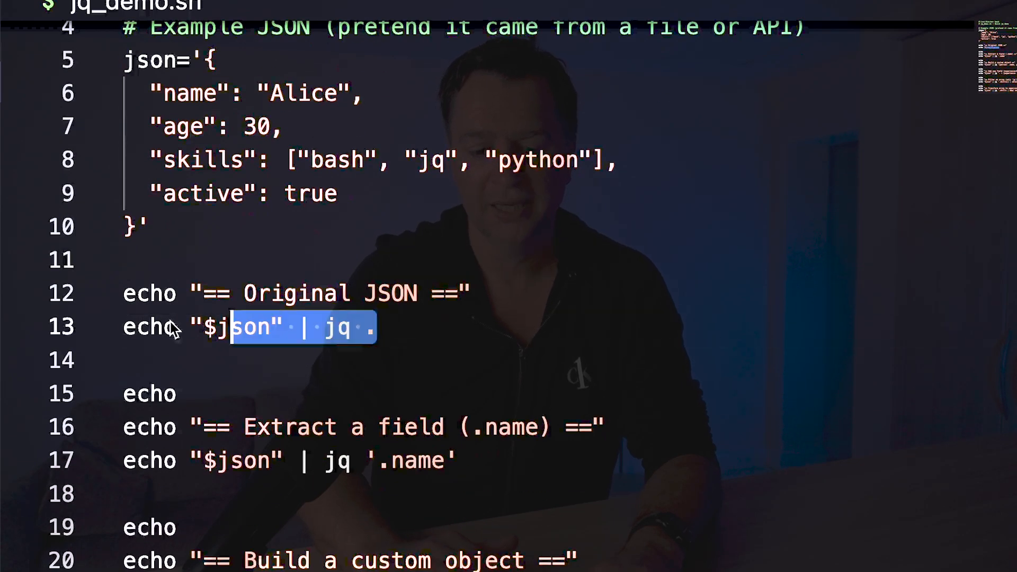
click(375, 361)
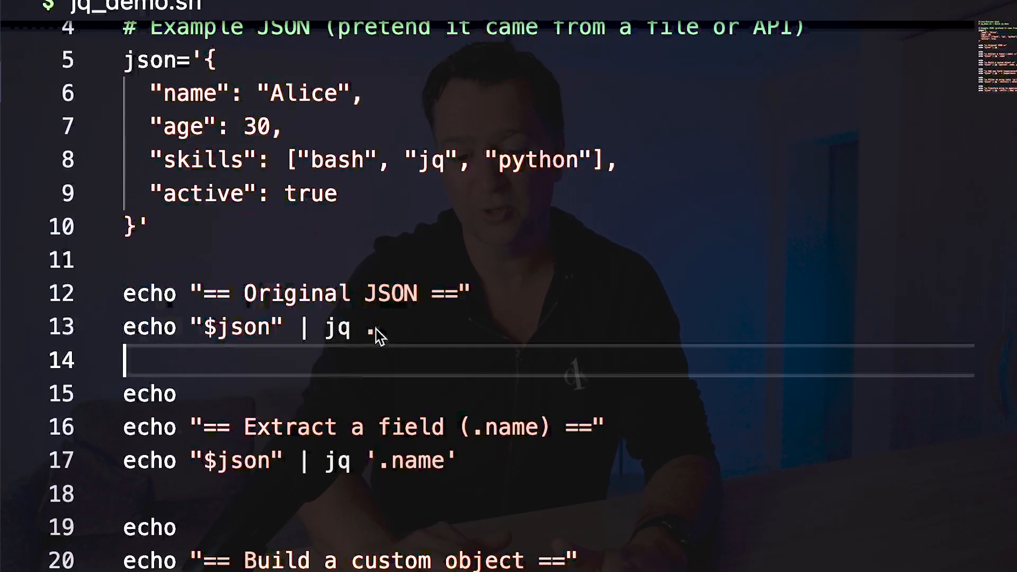
drag(377, 328, 325, 328)
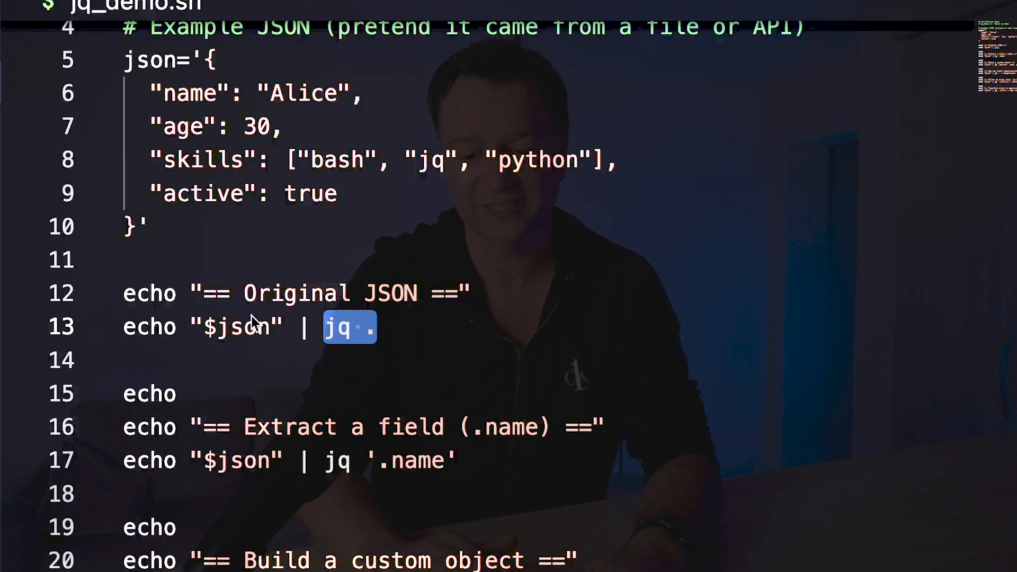
click(401, 330)
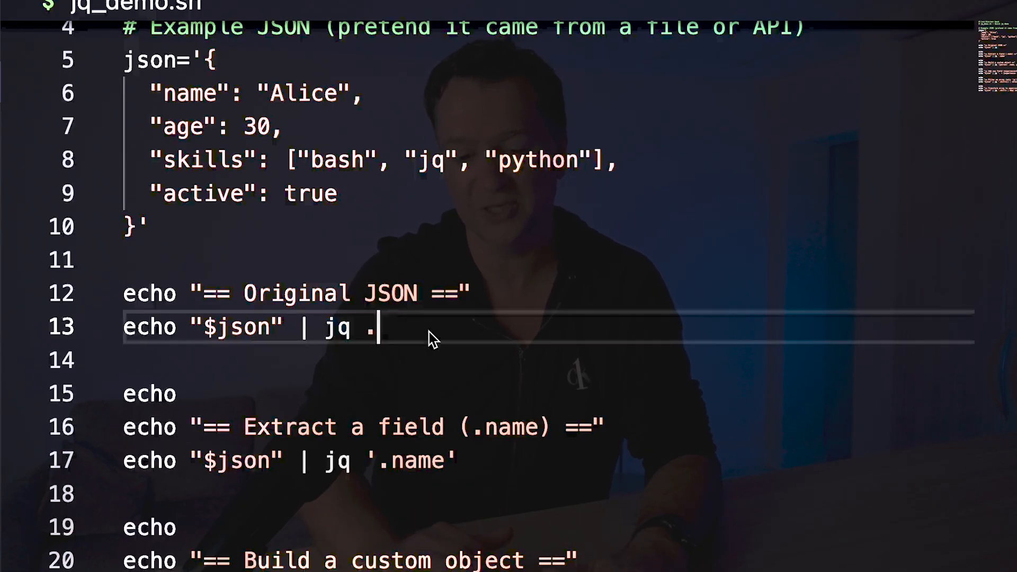
scroll(400, 444, down, 3)
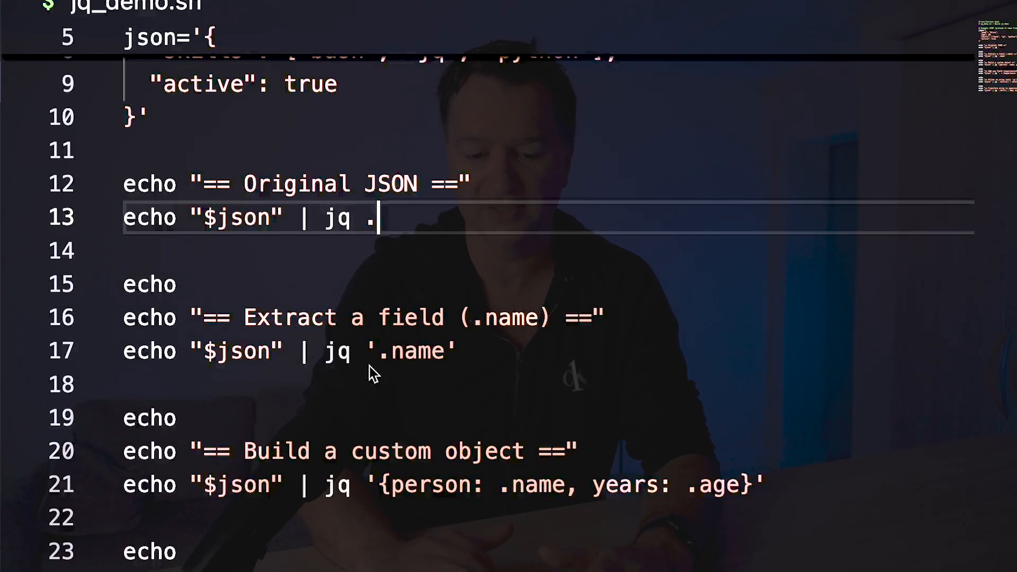
drag(459, 351, 190, 351)
click(405, 382)
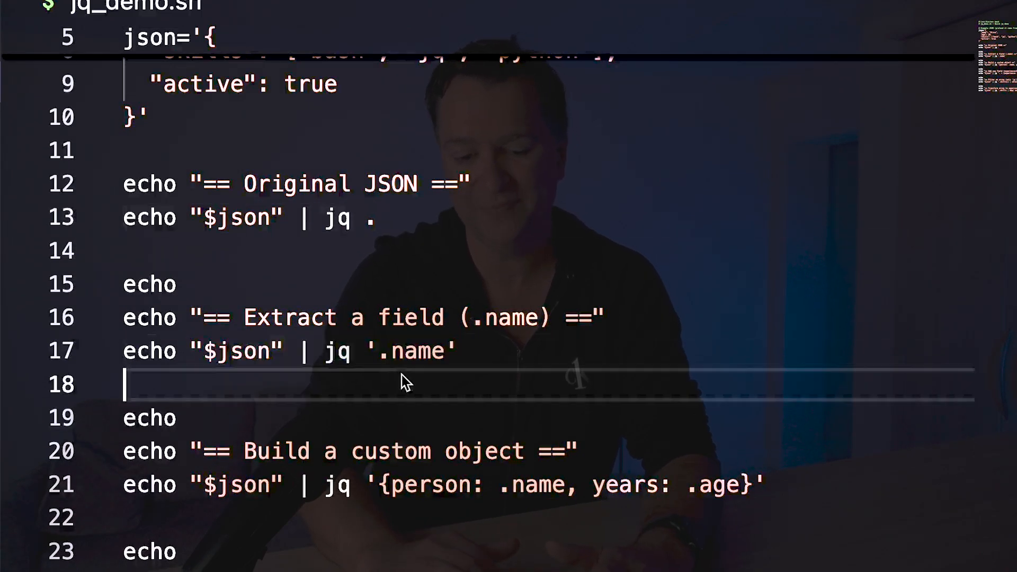
scroll(455, 362, down, 4)
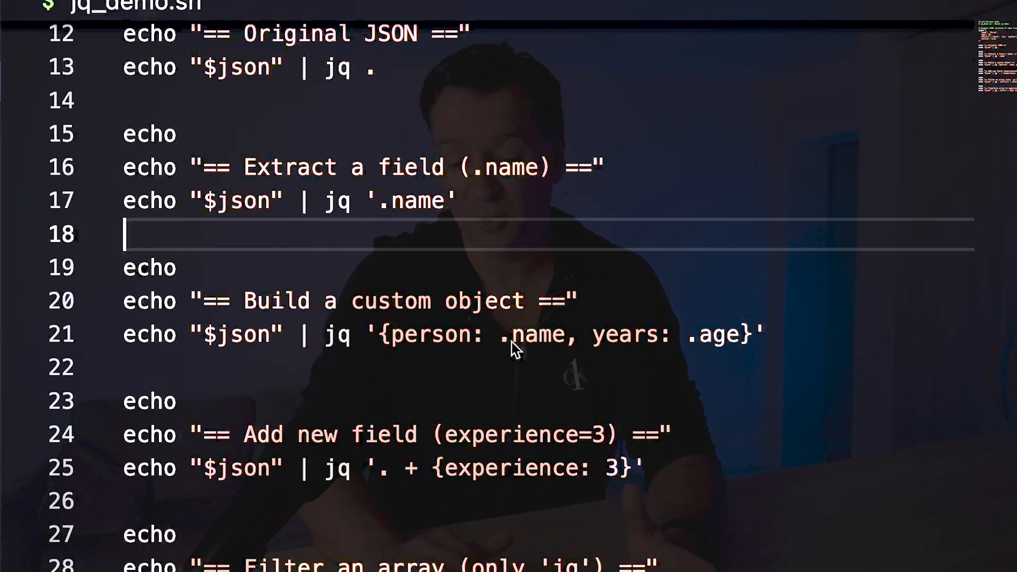
scroll(525, 325, down, 4)
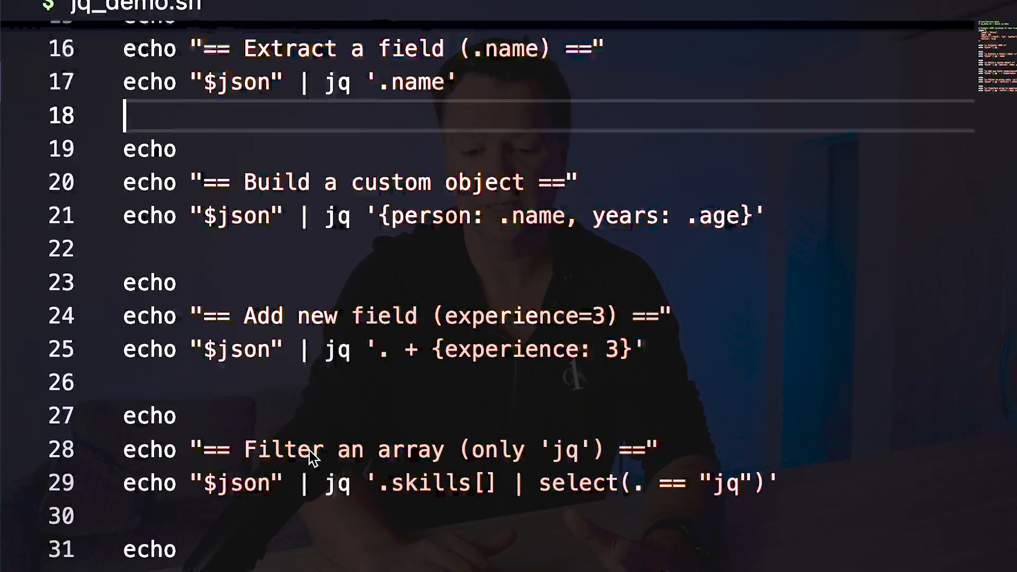
scroll(309, 450, down, 1)
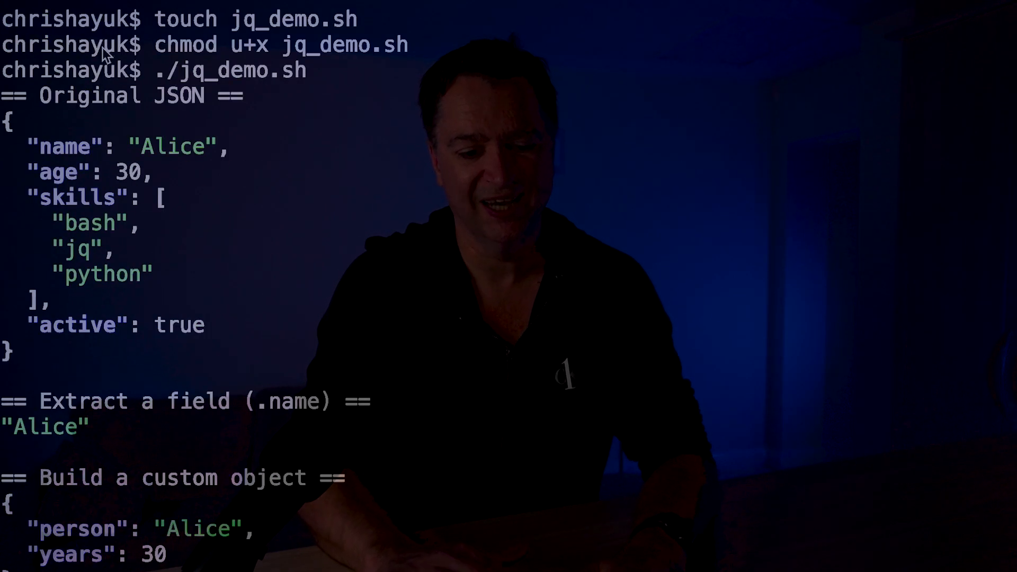
scroll(114, 344, down, 5)
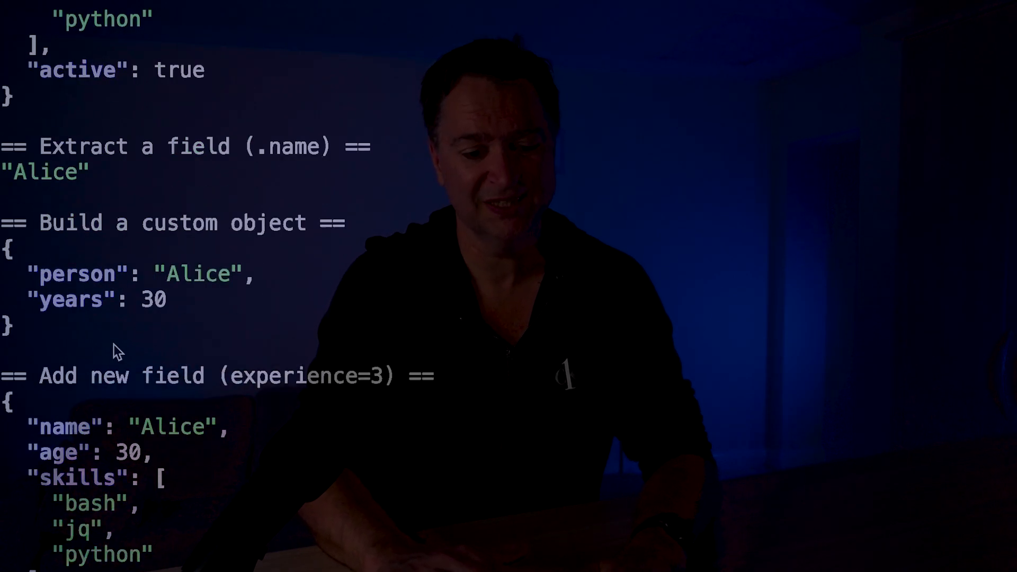
scroll(126, 425, down, 3)
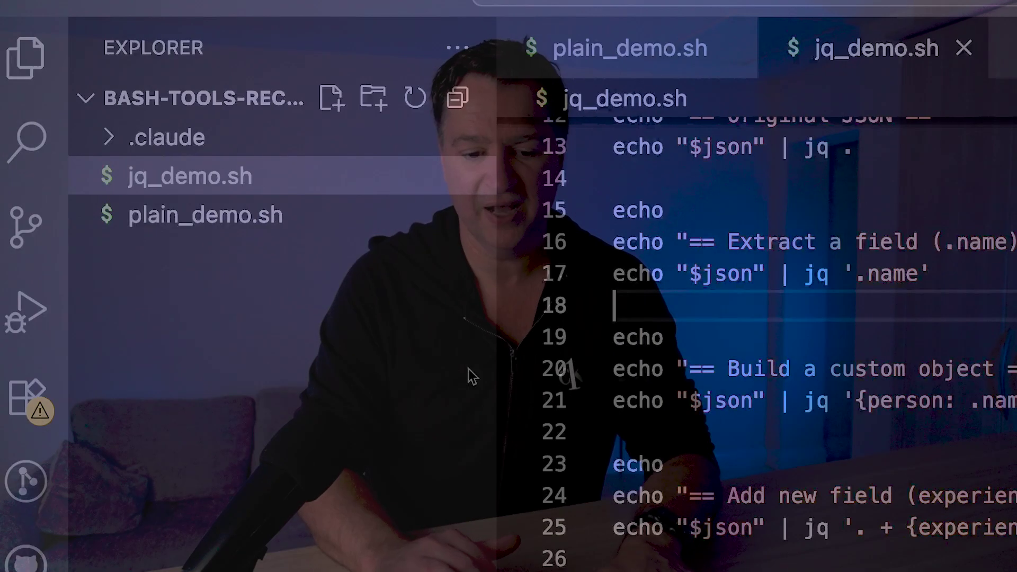
Step: Run jq_demo.sh and highlight every use of jq in the script
double_click(815, 364)
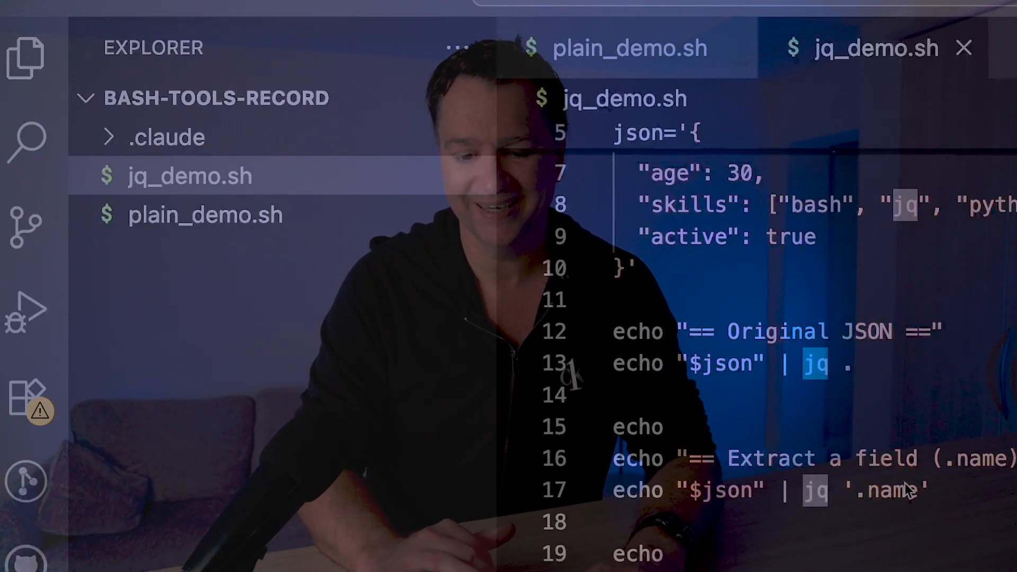
Step: Change the extract-a-field filter on line 17 from .name to .age
double_click(881, 491)
text(a)
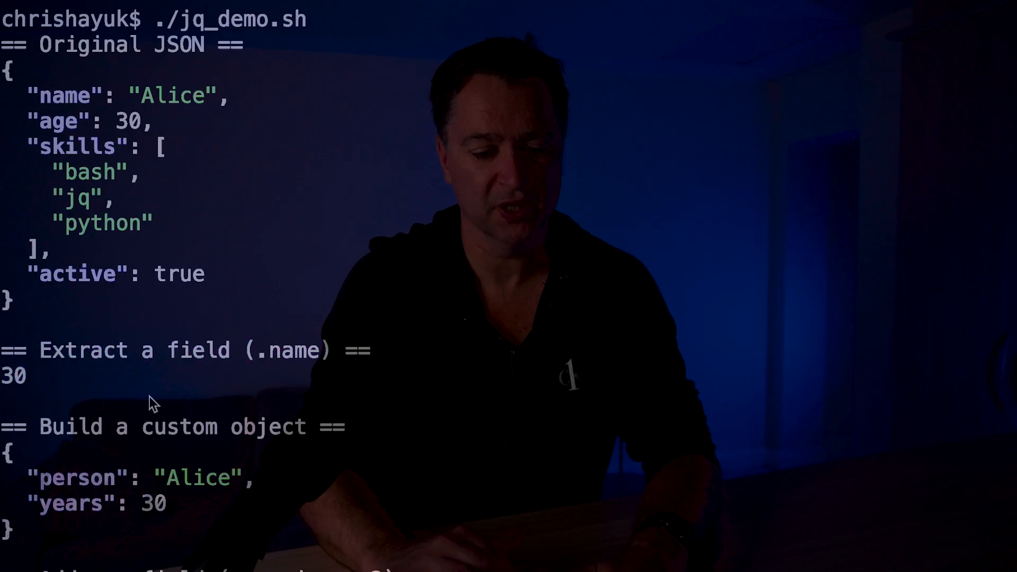
scroll(149, 397, down, 5)
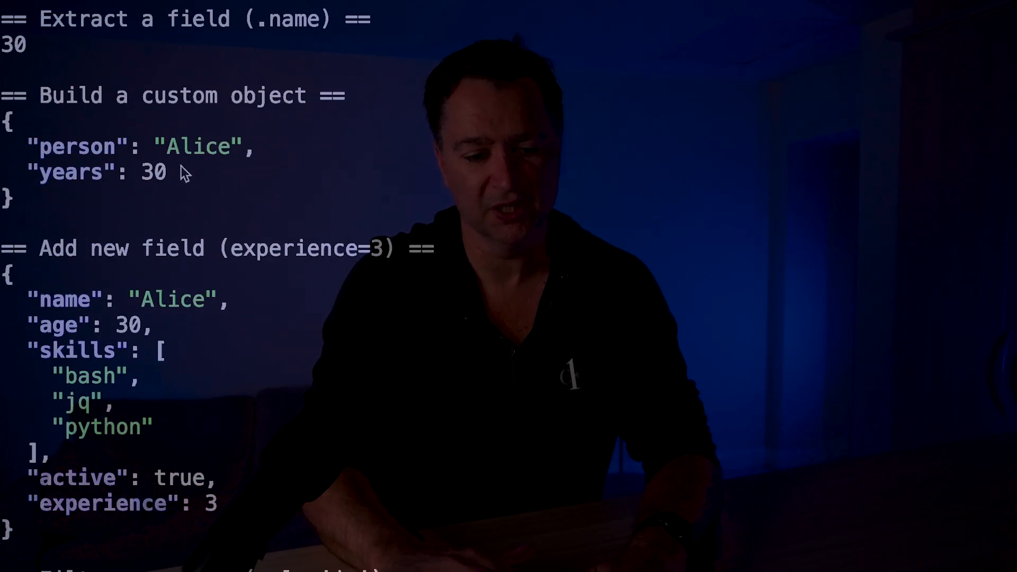
Step: Rerun jq_demo.sh and mark the custom object output showing 30 extracted
drag(180, 173, 18, 99)
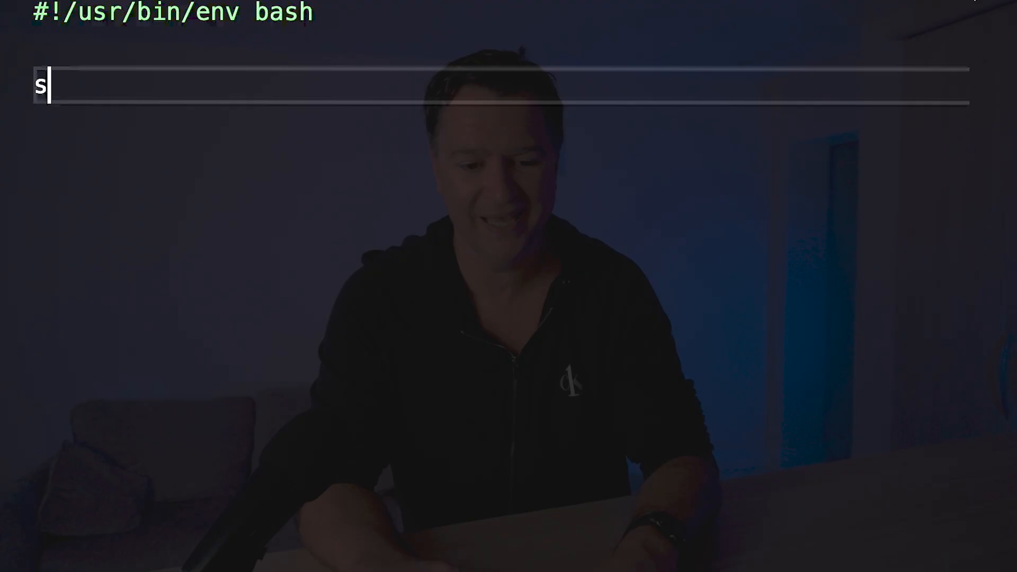
text(et -euo pipefail)
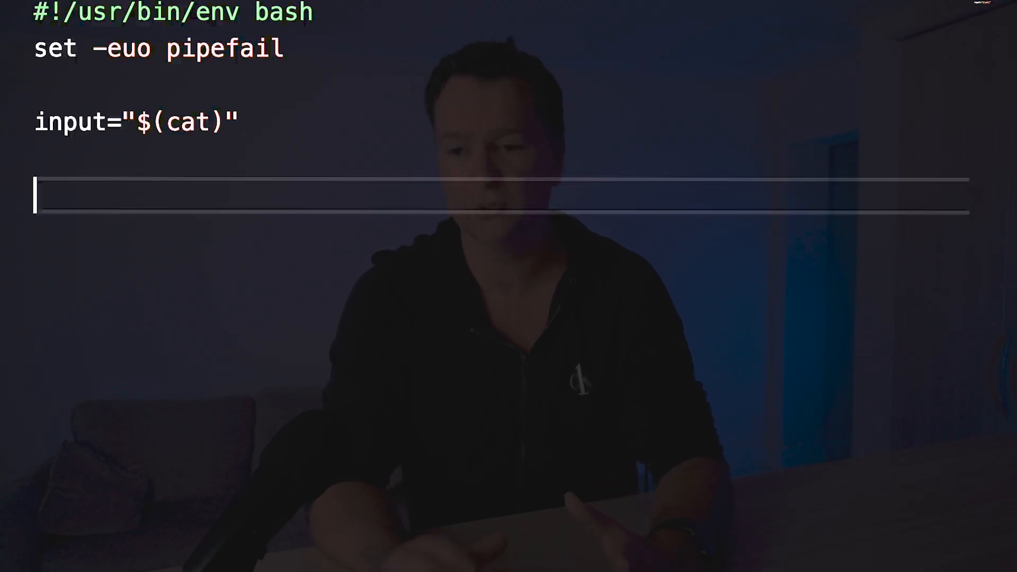
text(name="$(jq -r '.name // "World"' <<<"$input")")
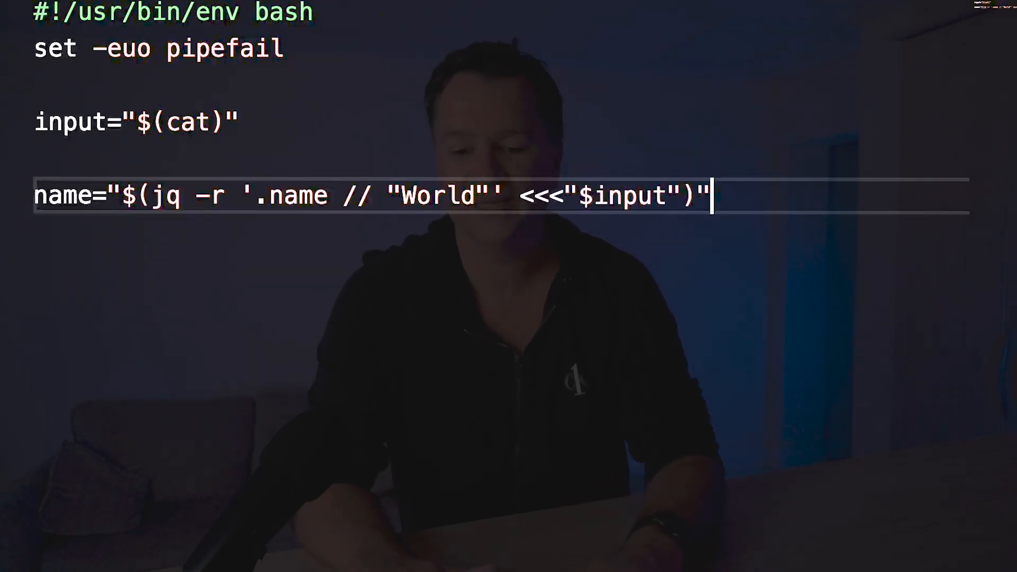
Step: Add the jq -n --arg msg block outputting {ok:true, message:"Hello, $name"}
key(Return)
key(Return)
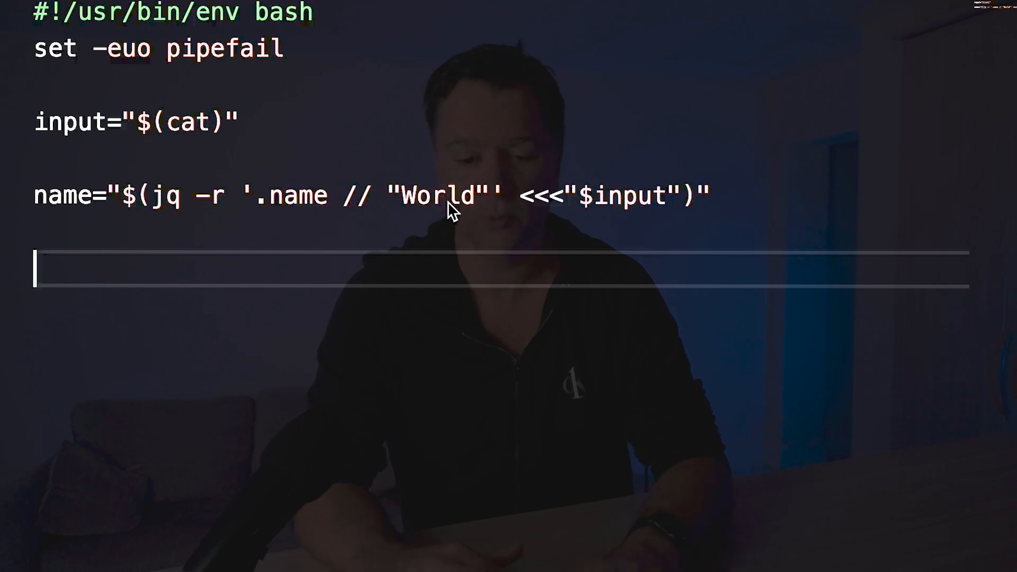
text(jq -n \   --arg msg "Hello, $name" \   '{ok:true, message:$msg}')
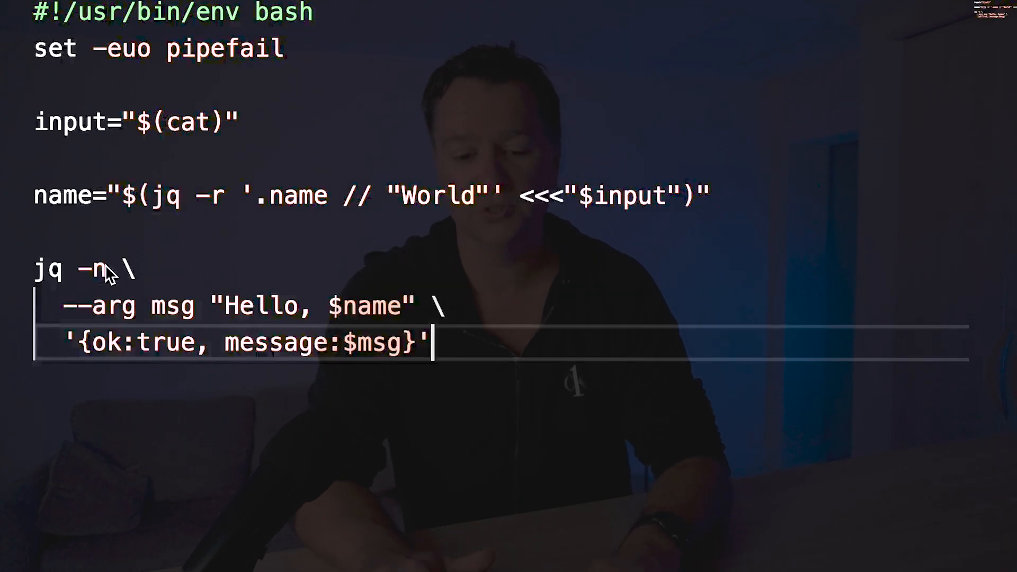
key(Return)
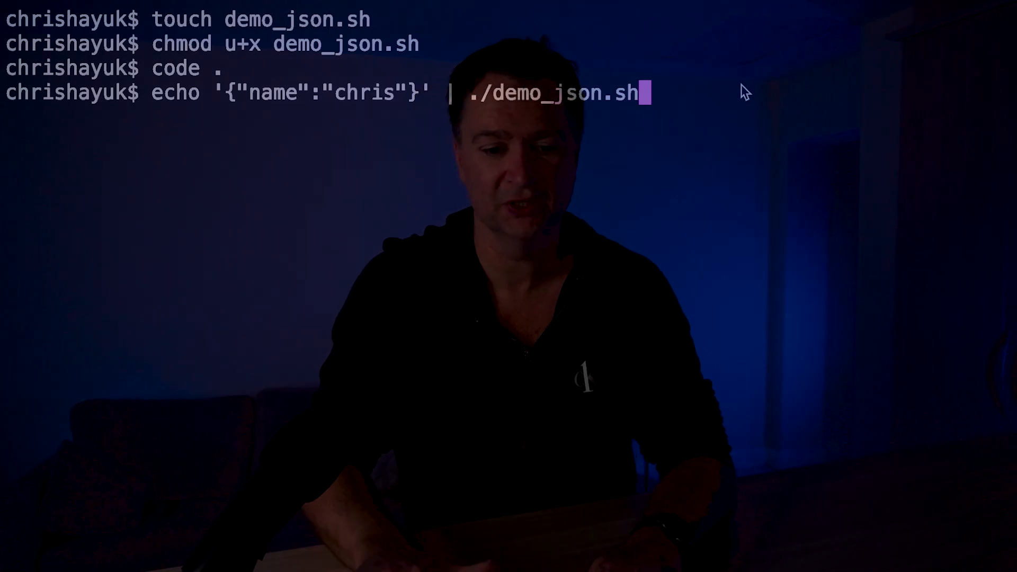
Step: Pipe {"name":"chris"} into demo_json.sh to get ok true and "Hello, chris"
key(Return)
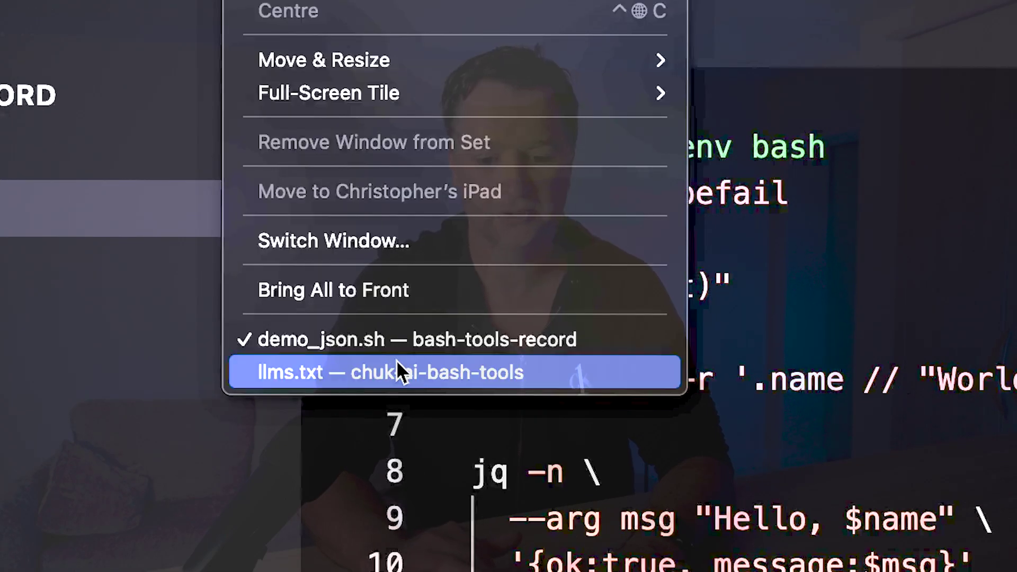
Step: Switch to chuk-ai-bash-tools and review the hello world tool's set -euo pipefail and stdin read
click(397, 360)
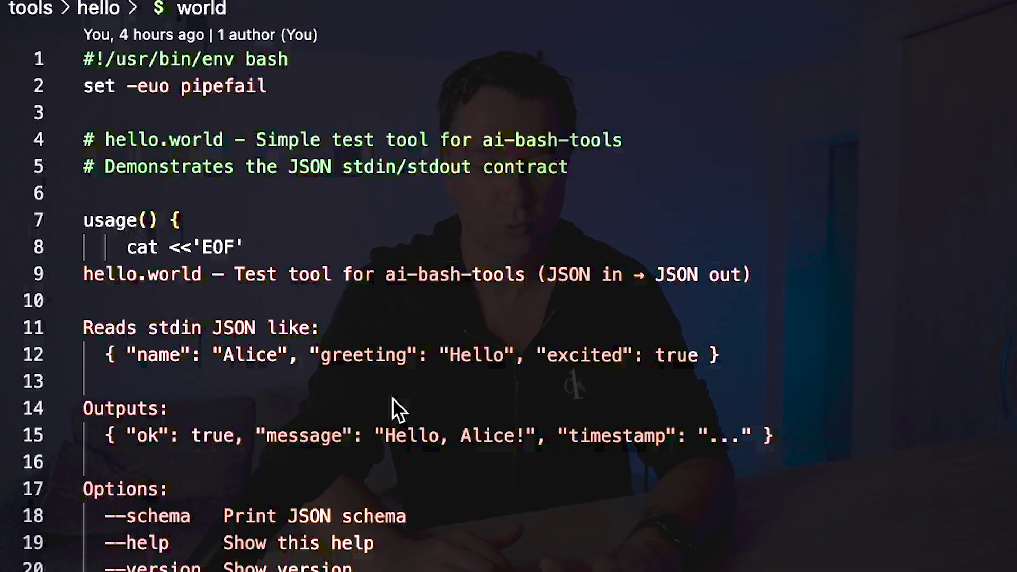
scroll(392, 399, down, 10)
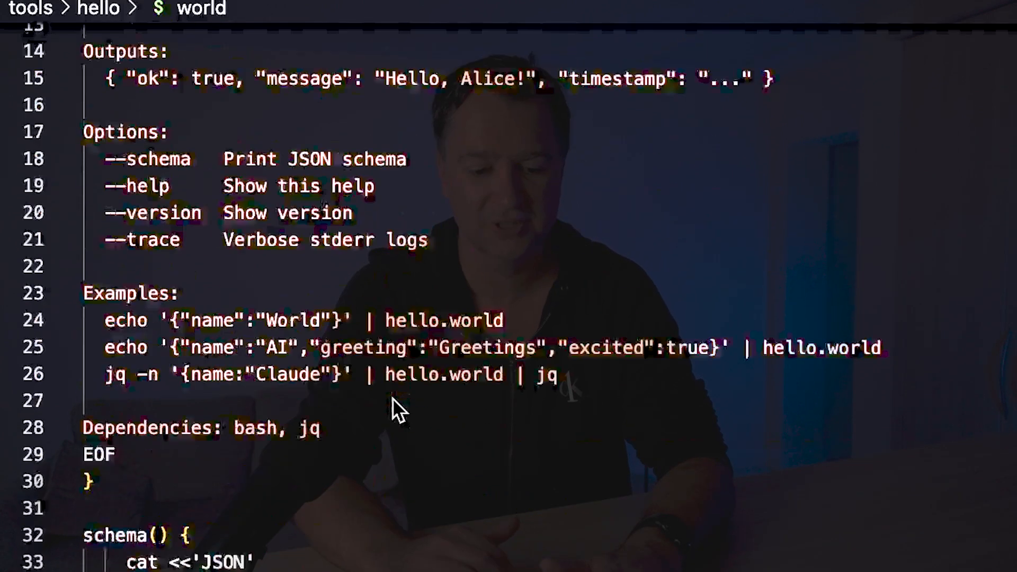
scroll(392, 398, down, 10)
scroll(392, 399, down, 5)
scroll(392, 398, down, 2)
scroll(392, 398, up, 10)
scroll(393, 397, up, 10)
double_click(334, 86)
drag(333, 87, 2, 91)
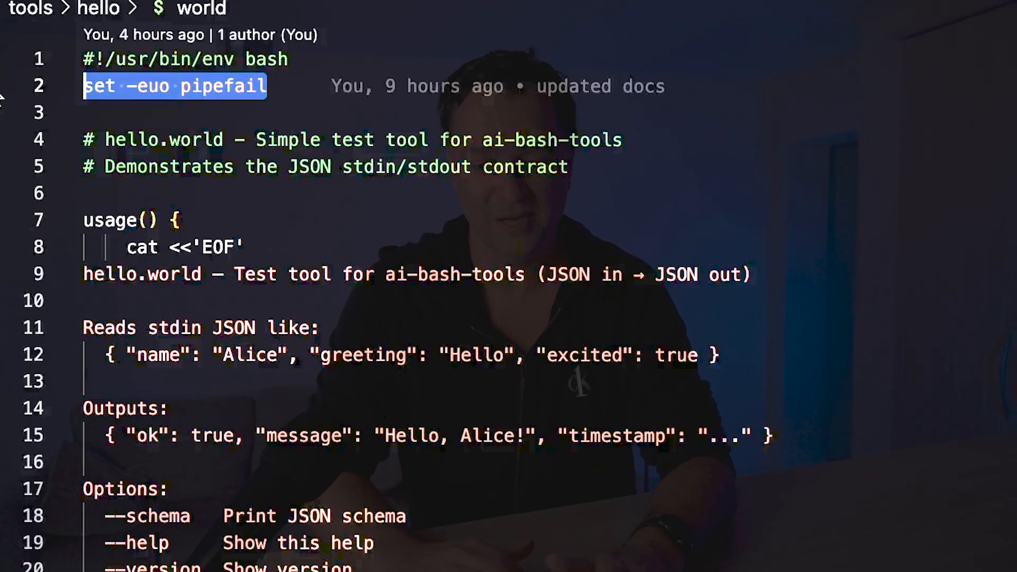
scroll(391, 359, down, 2)
scroll(392, 359, up, 2)
scroll(391, 360, down, 10)
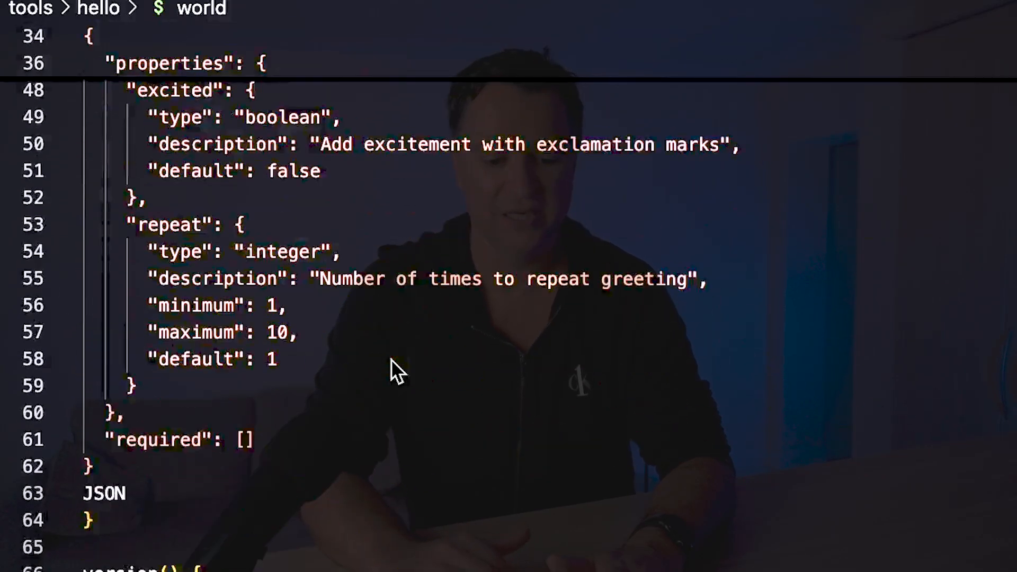
scroll(391, 360, down, 15)
scroll(391, 359, up, 3)
scroll(391, 359, down, 2)
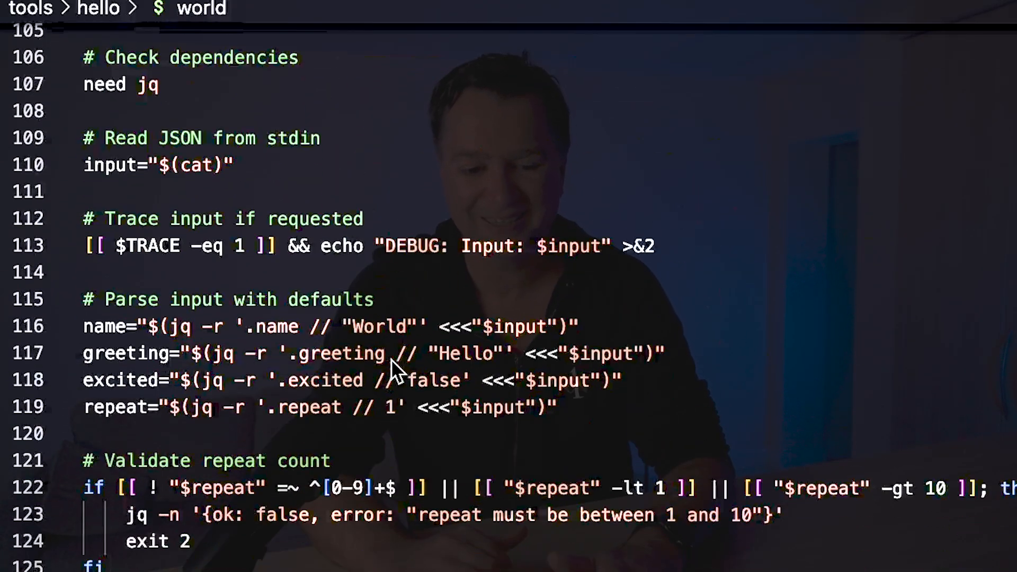
drag(239, 165, 80, 164)
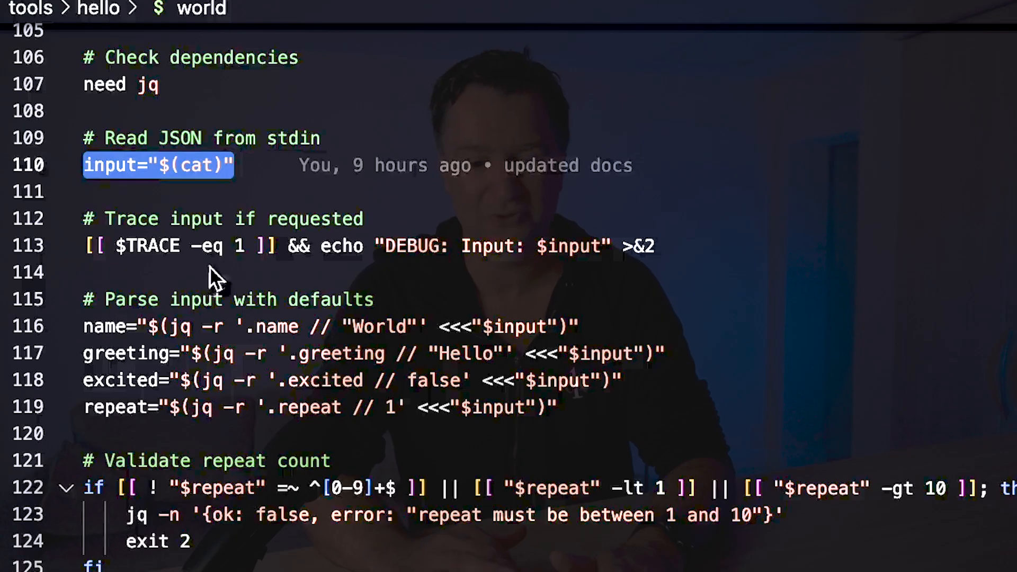
scroll(416, 368, down, 2)
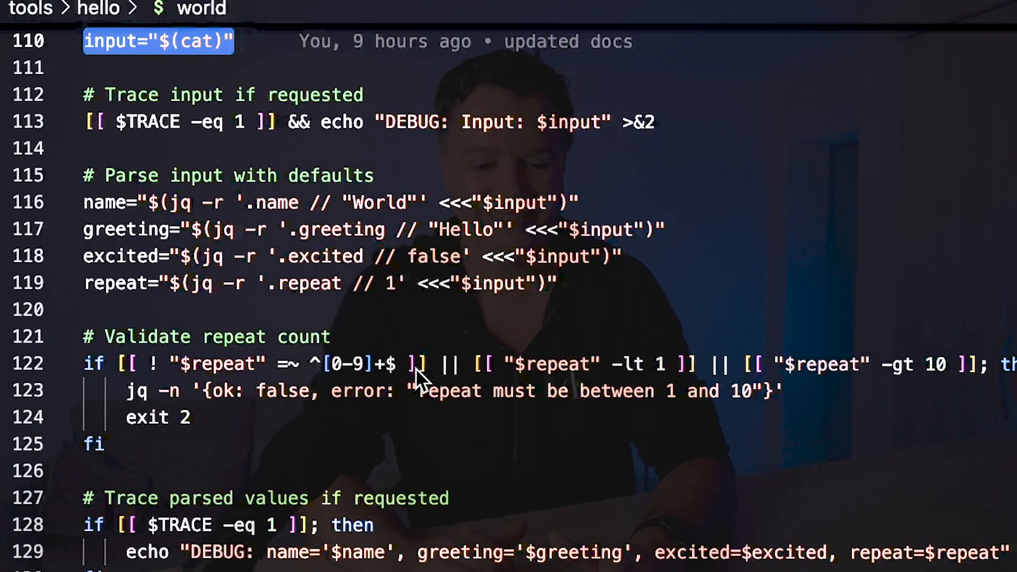
scroll(415, 368, down, 2)
scroll(415, 368, down, 1)
scroll(416, 368, down, 4)
scroll(415, 368, down, 1)
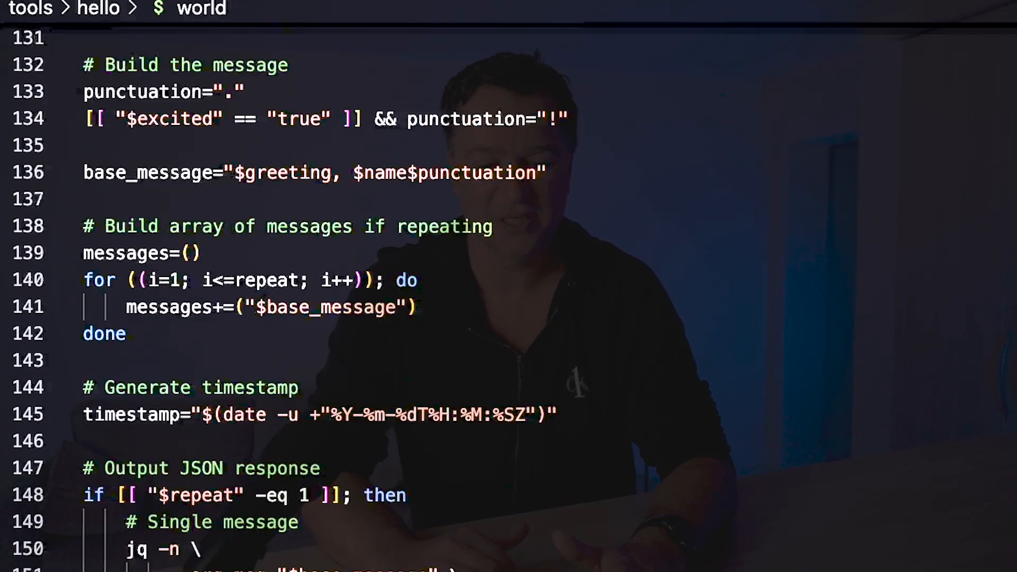
scroll(416, 369, down, 1)
Step: Review the jq output block and the name/greeting parsing lines with default World
mouse_move(159, 569)
mouse_down()
mouse_move(57, 443)
mouse_move(133, 425)
mouse_up()
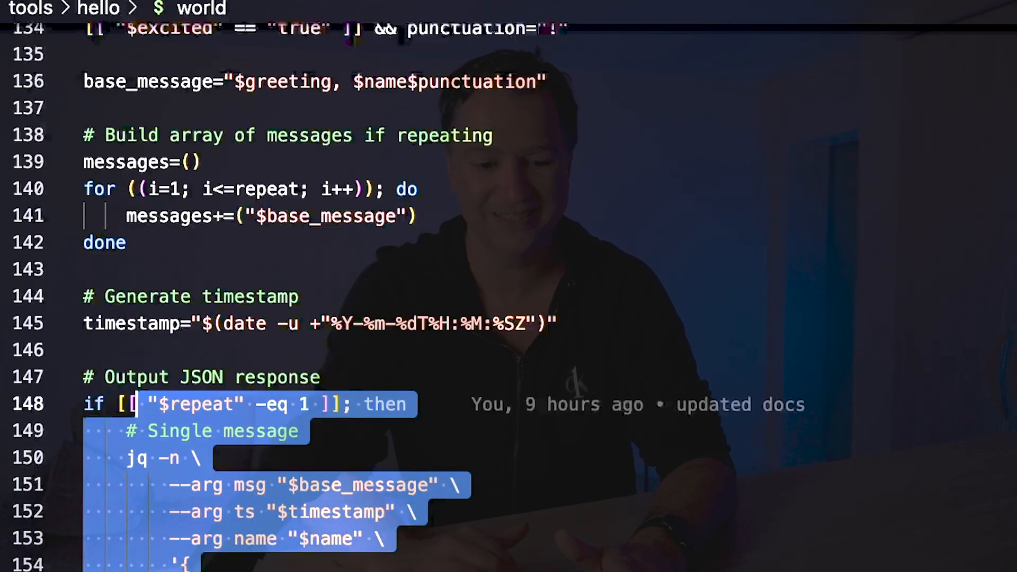
scroll(133, 426, up, 5)
scroll(133, 425, up, 2)
scroll(416, 369, up, 3)
scroll(415, 368, up, 5)
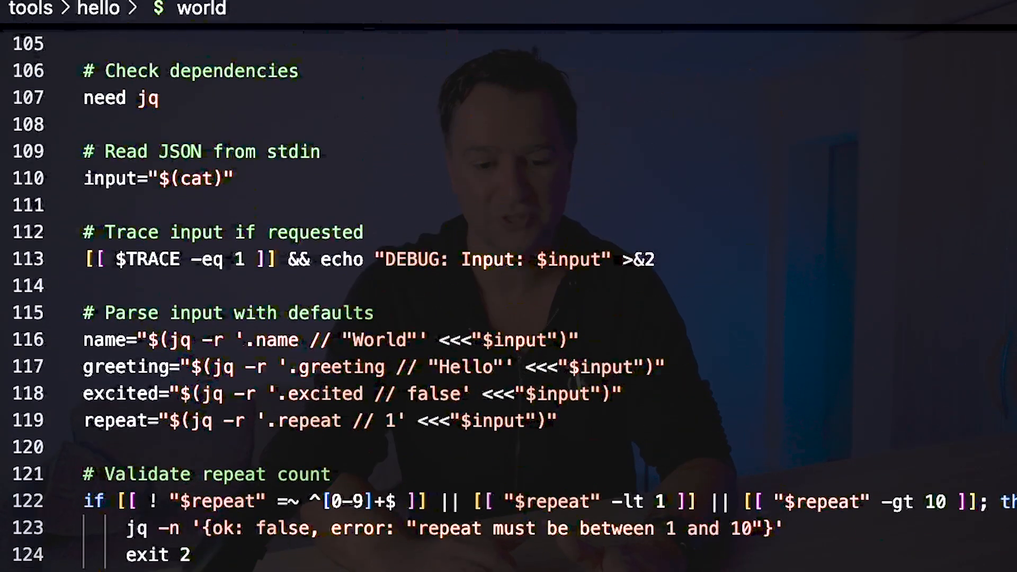
drag(558, 425, 474, 344)
drag(356, 340, 82, 344)
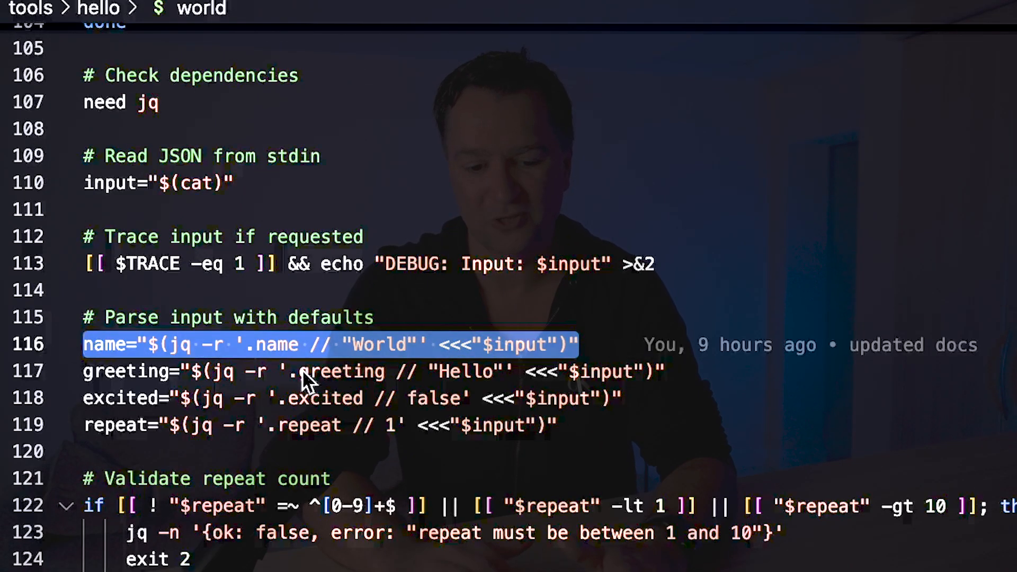
click(270, 344)
click(325, 372)
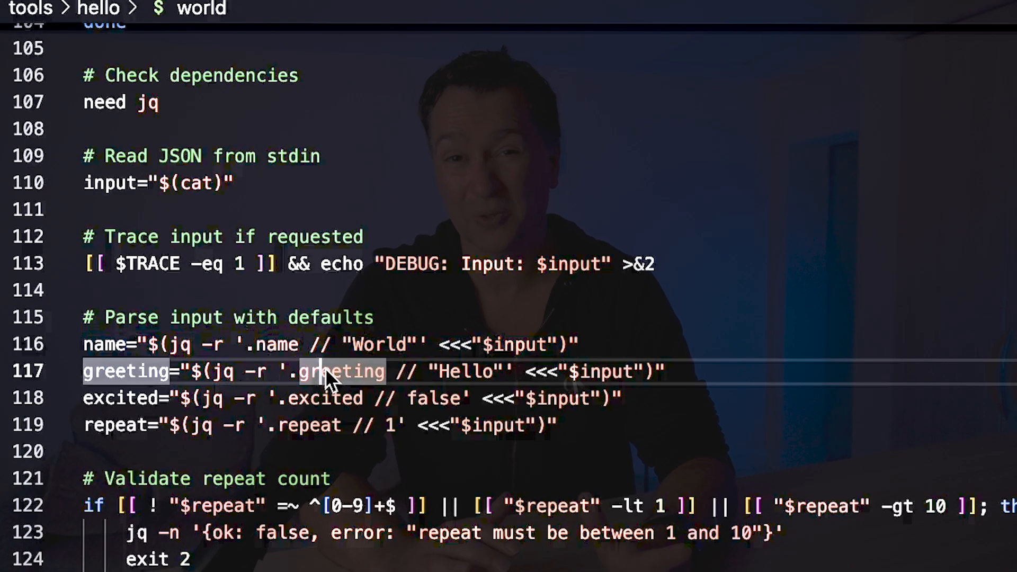